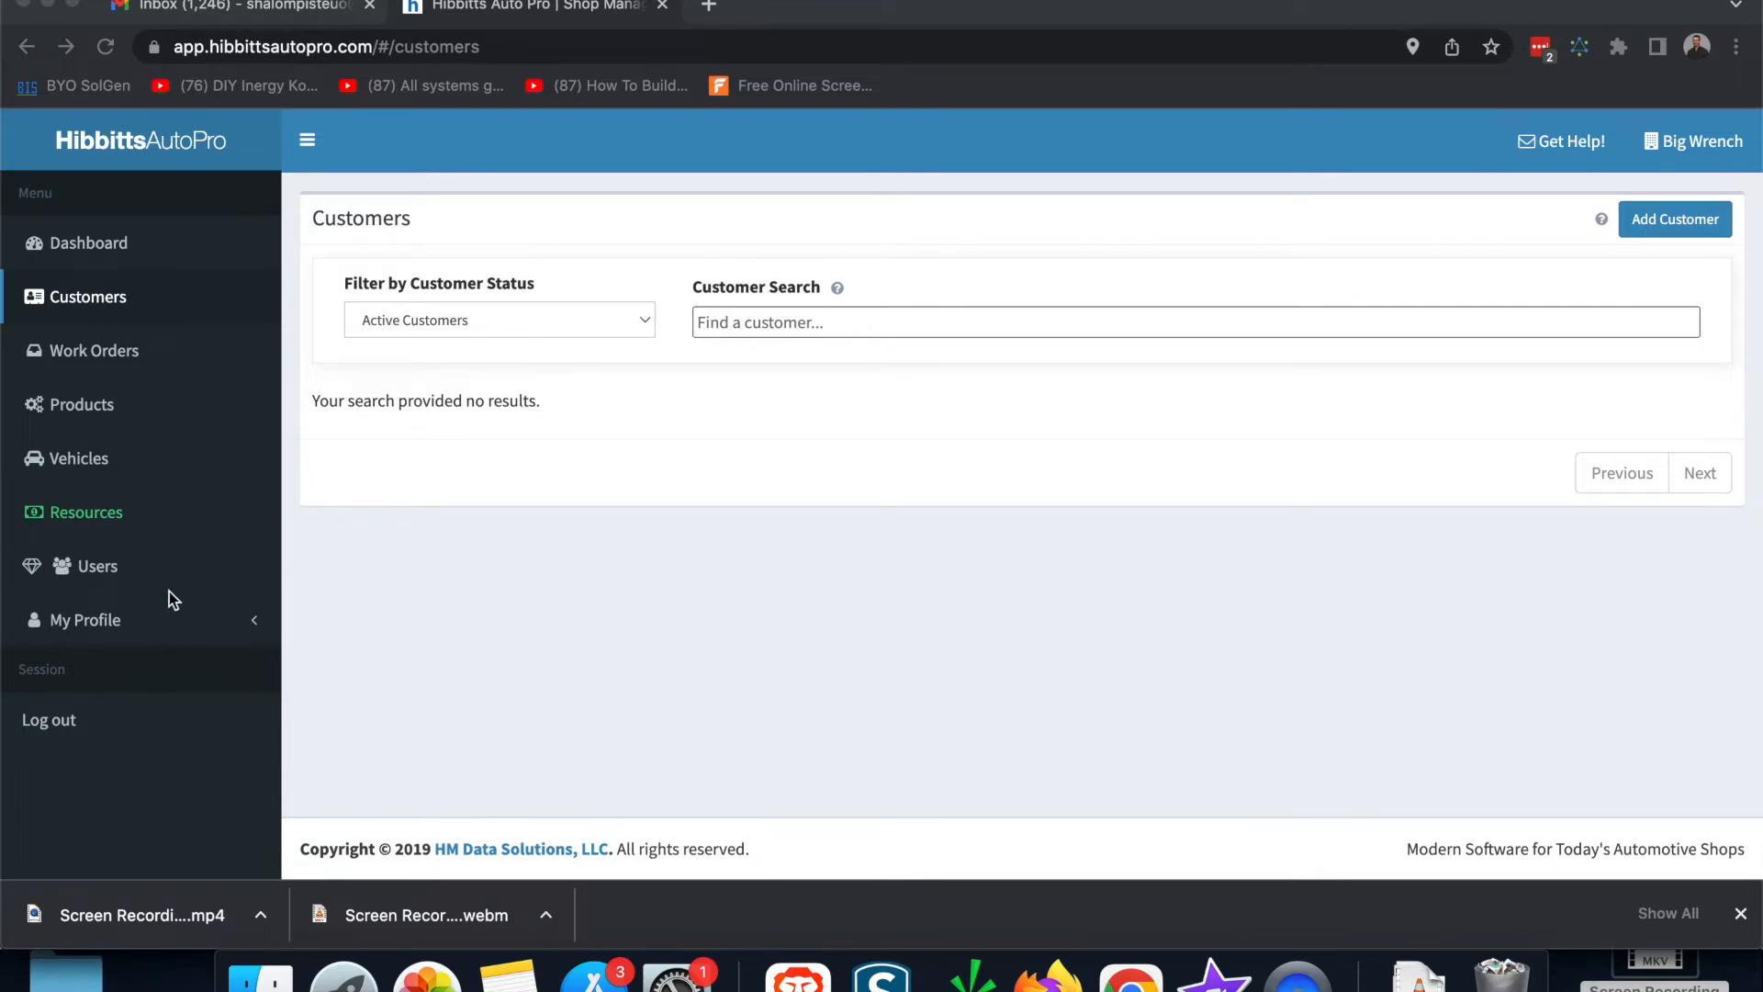
Step: View the empty Users list, dismiss the Premium Feature notice, and expand My Profile
left_click(93, 569)
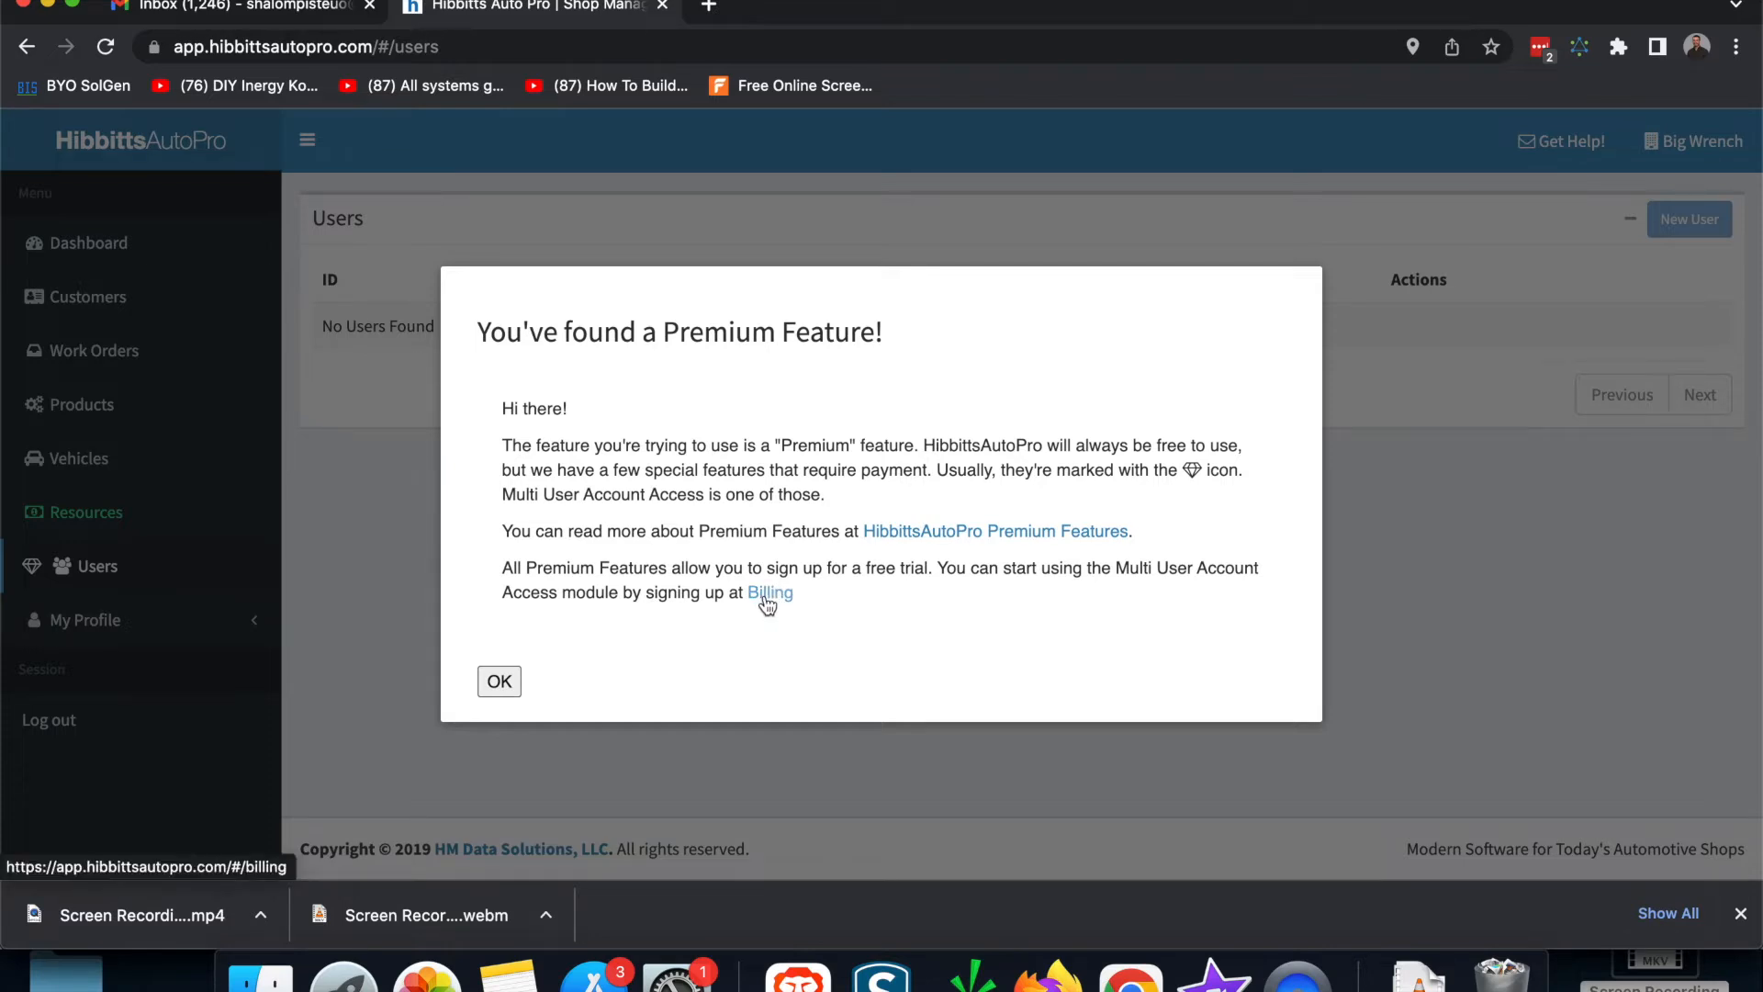
left_click(499, 681)
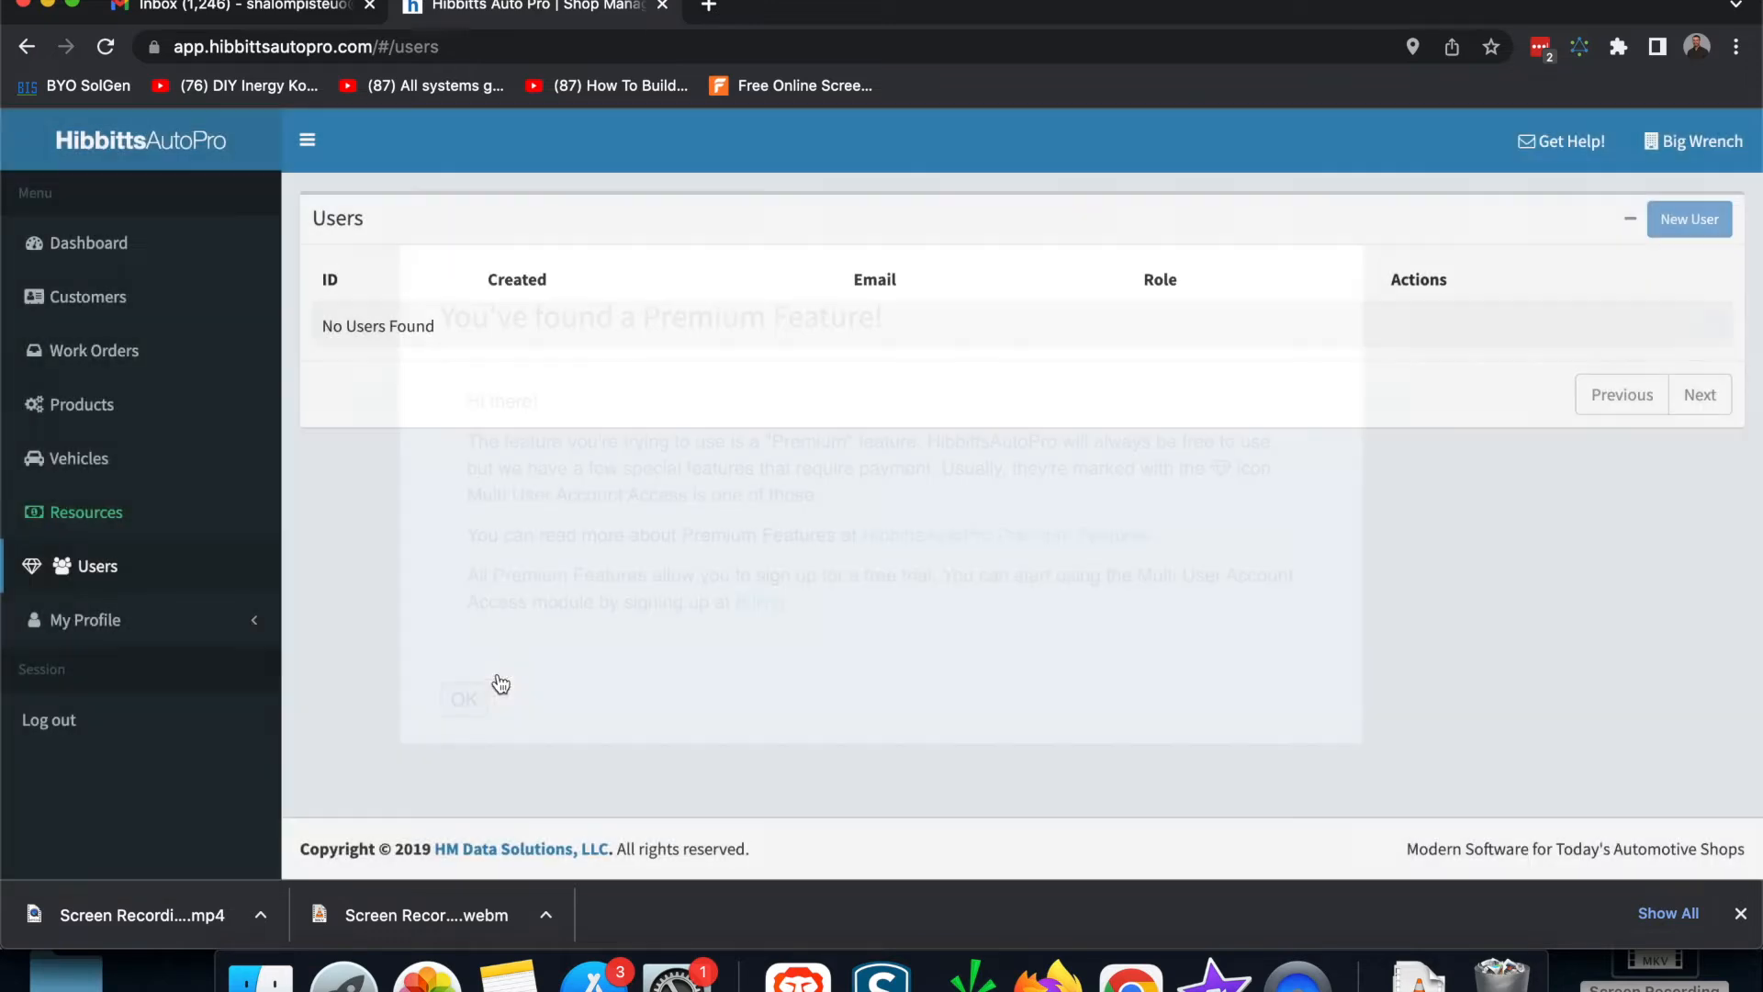
left_click(109, 621)
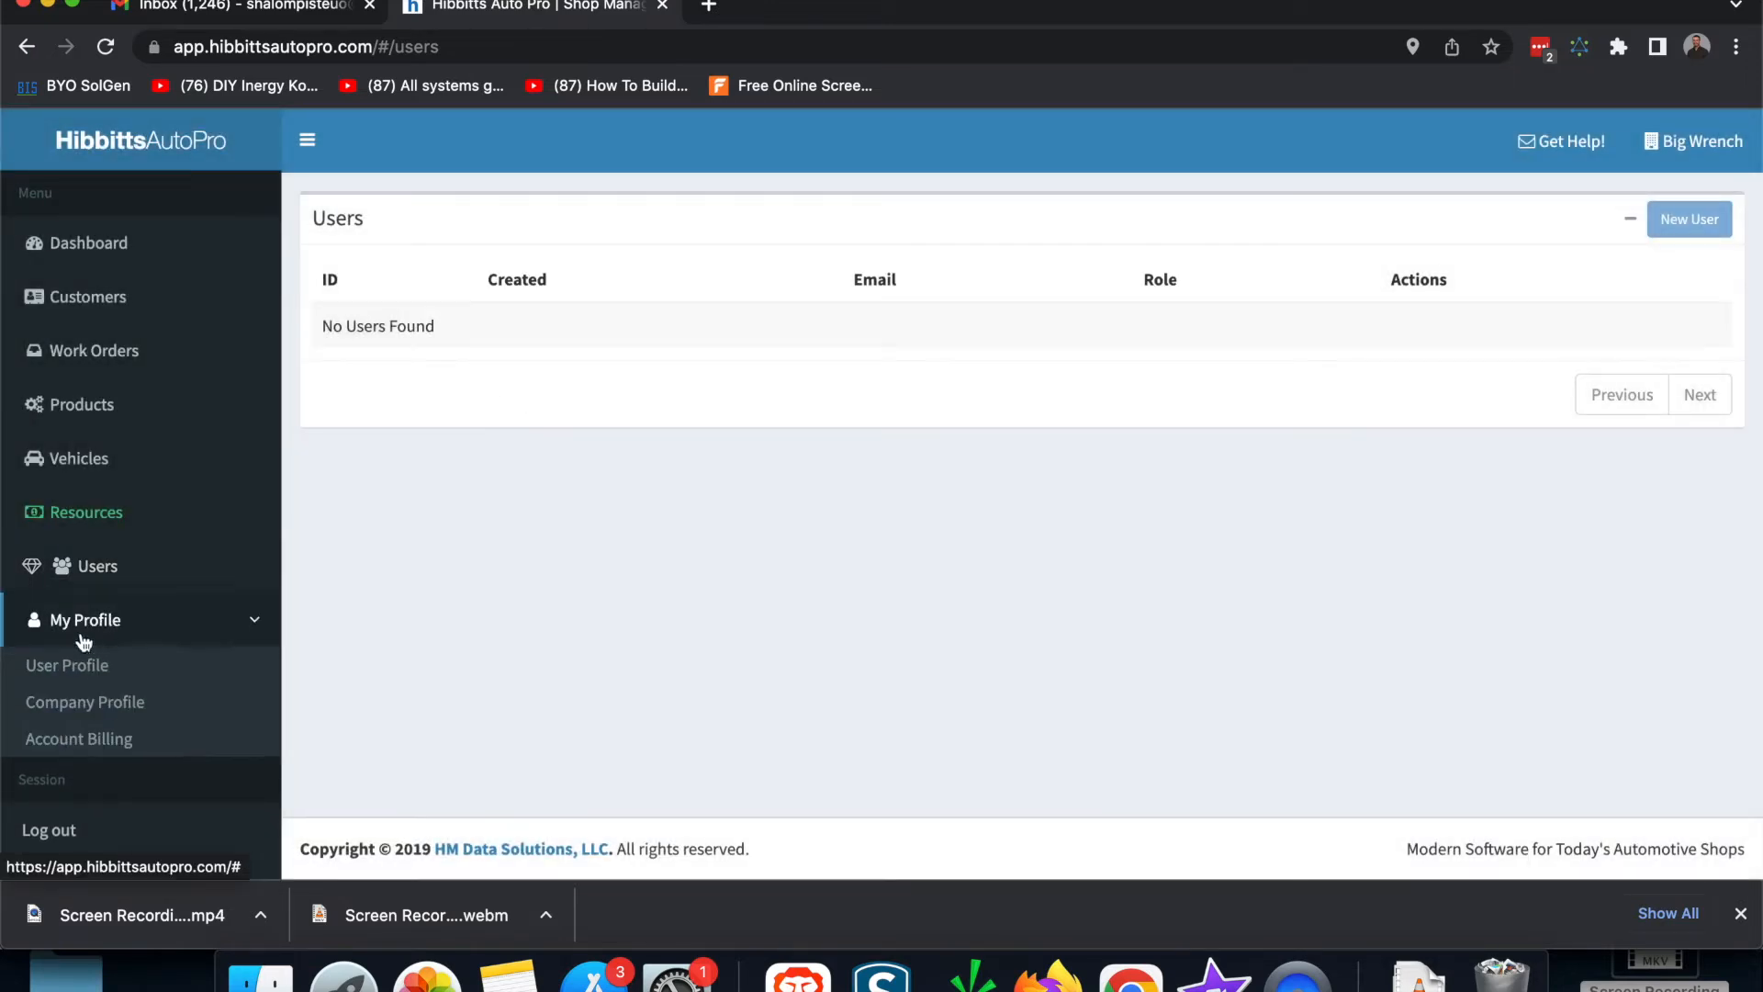
Step: Show Account Billing and highlight the Multi User Account Access pro feature
left_click(84, 746)
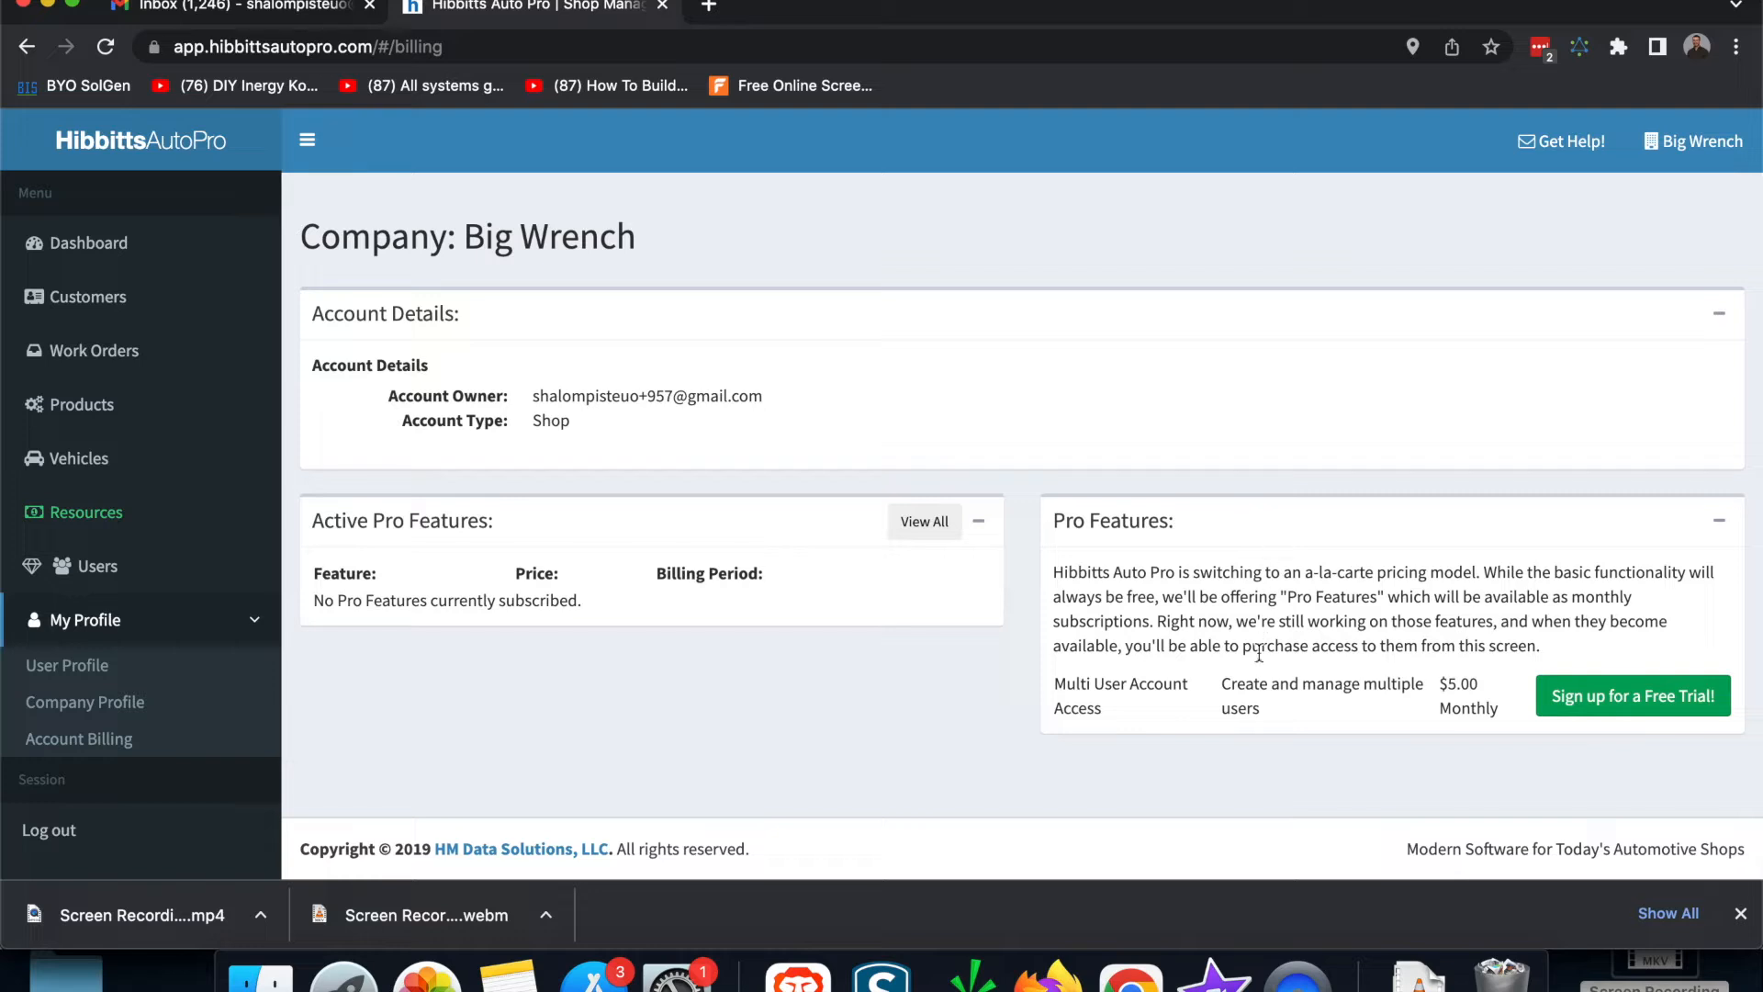
left_click_drag(1047, 680, 1143, 702)
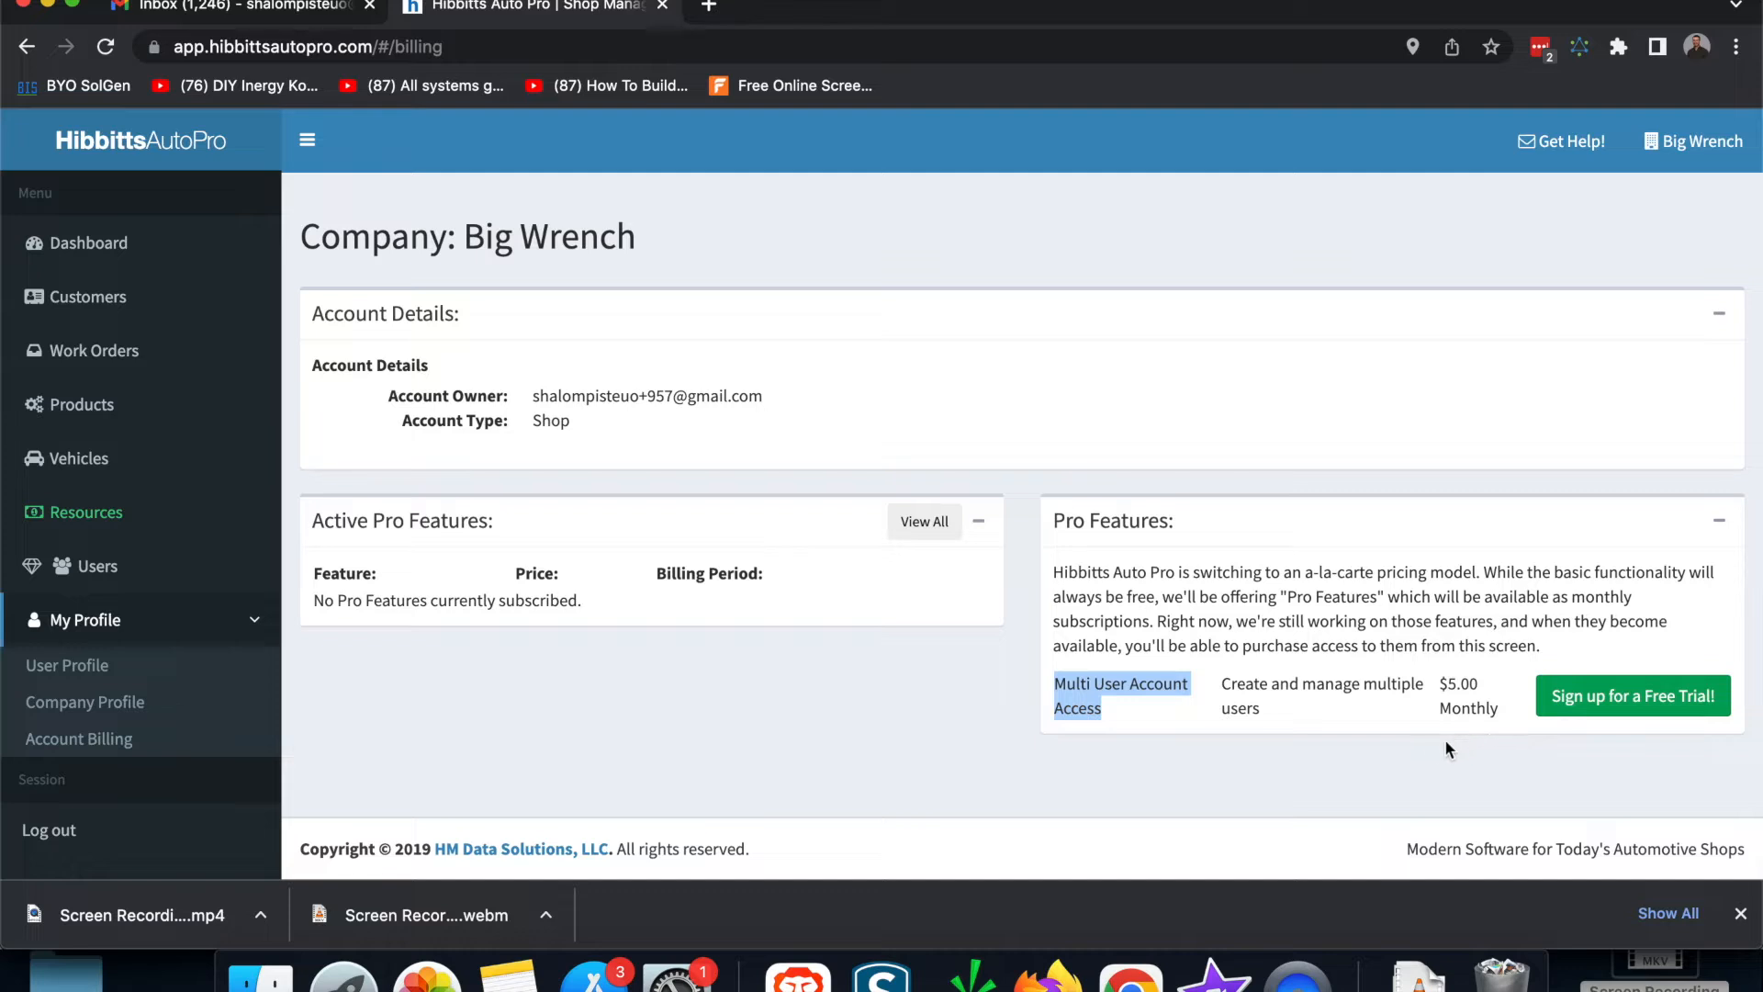
Step: Start the Multi User Account Access free trial, highlighting its trialing status, $5.00/month price and end date
left_click(1635, 705)
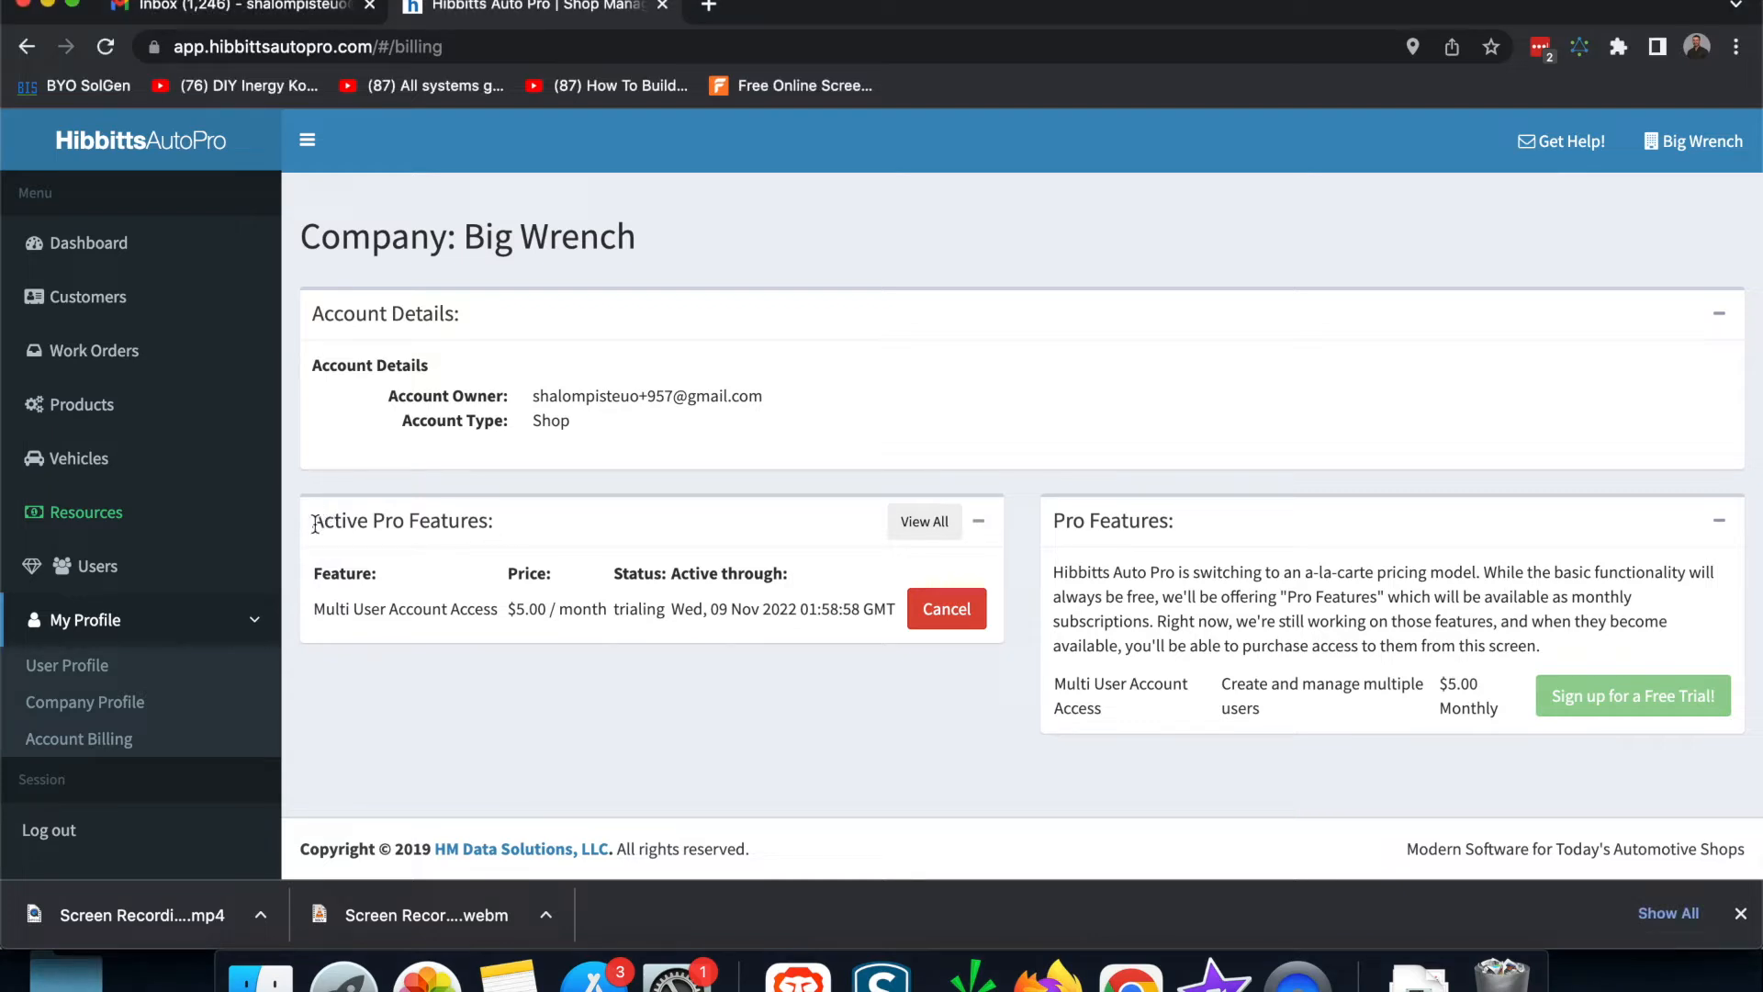
left_click_drag(312, 520, 555, 522)
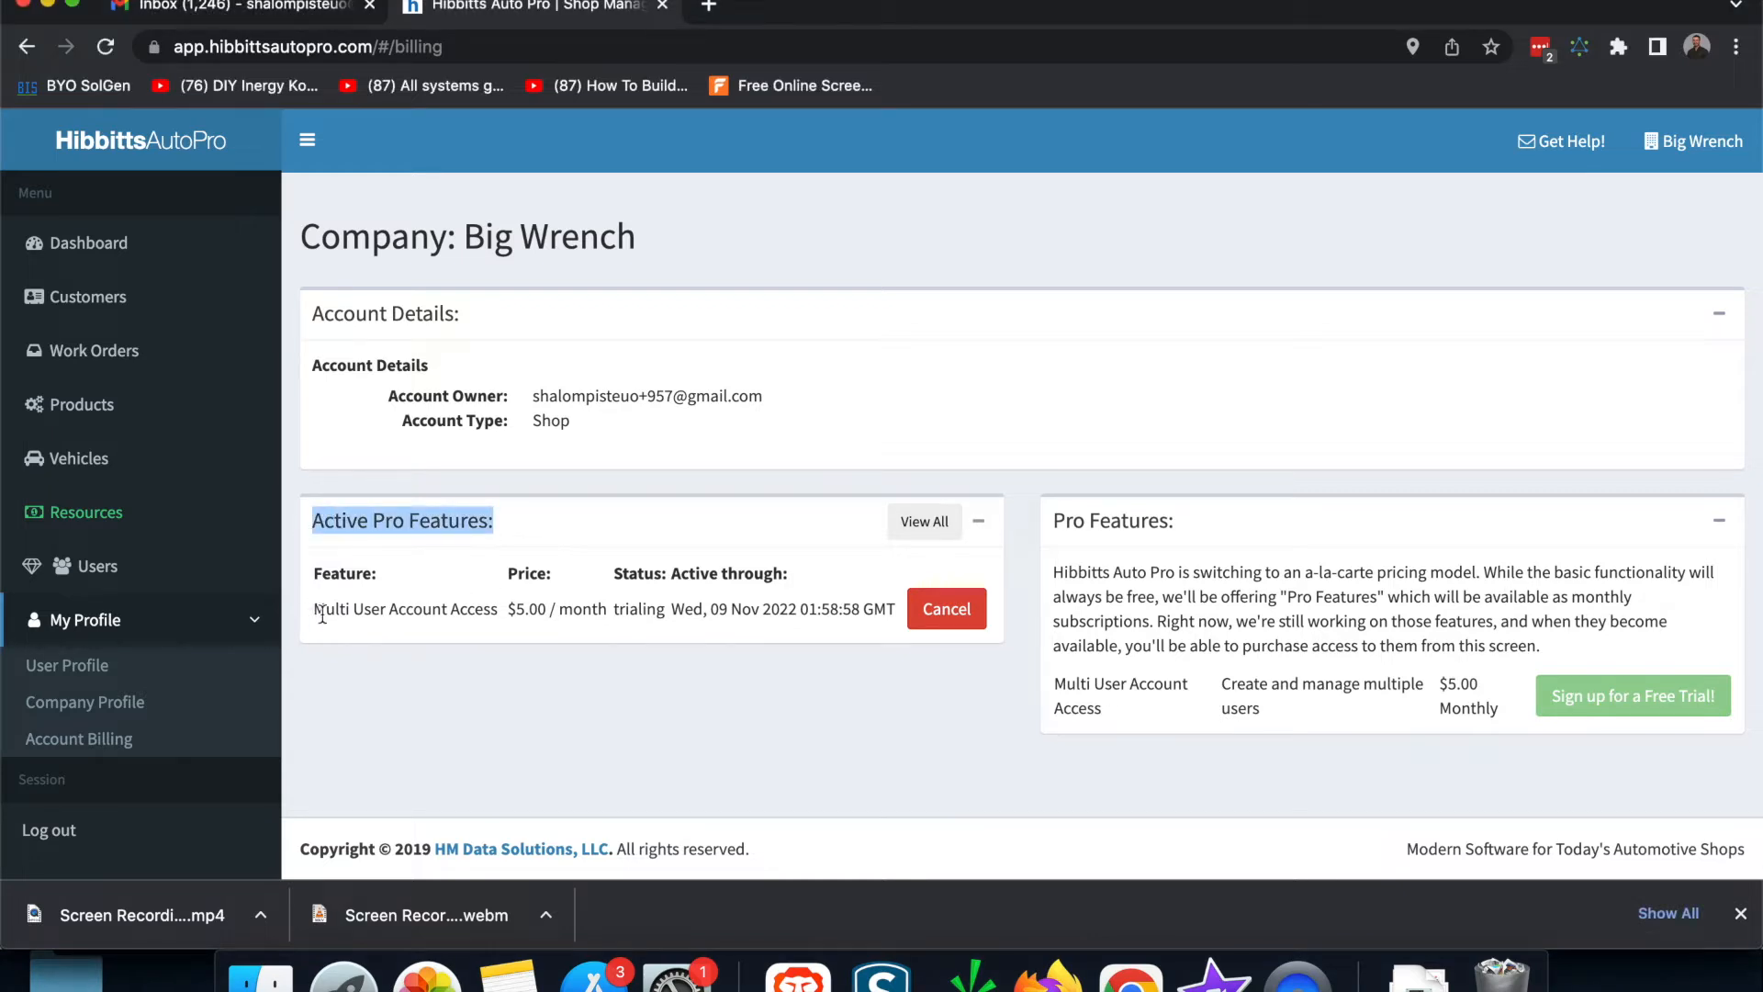
left_click_drag(315, 611, 476, 611)
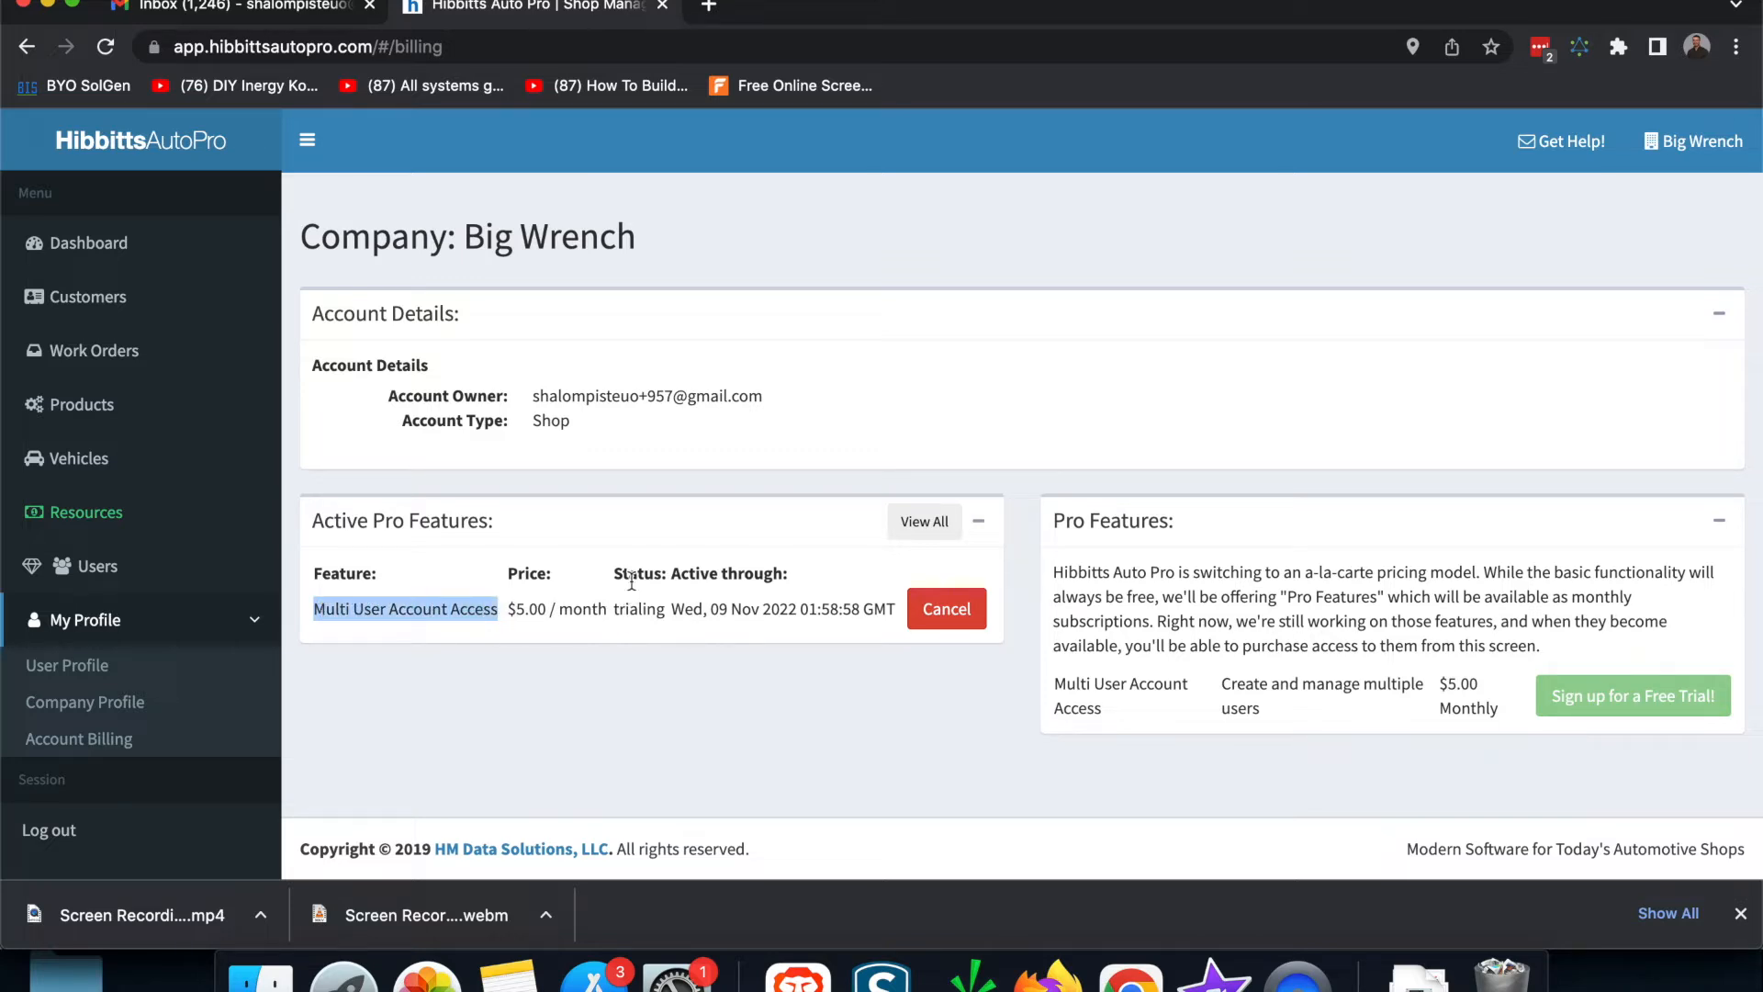
left_click_drag(613, 610, 666, 611)
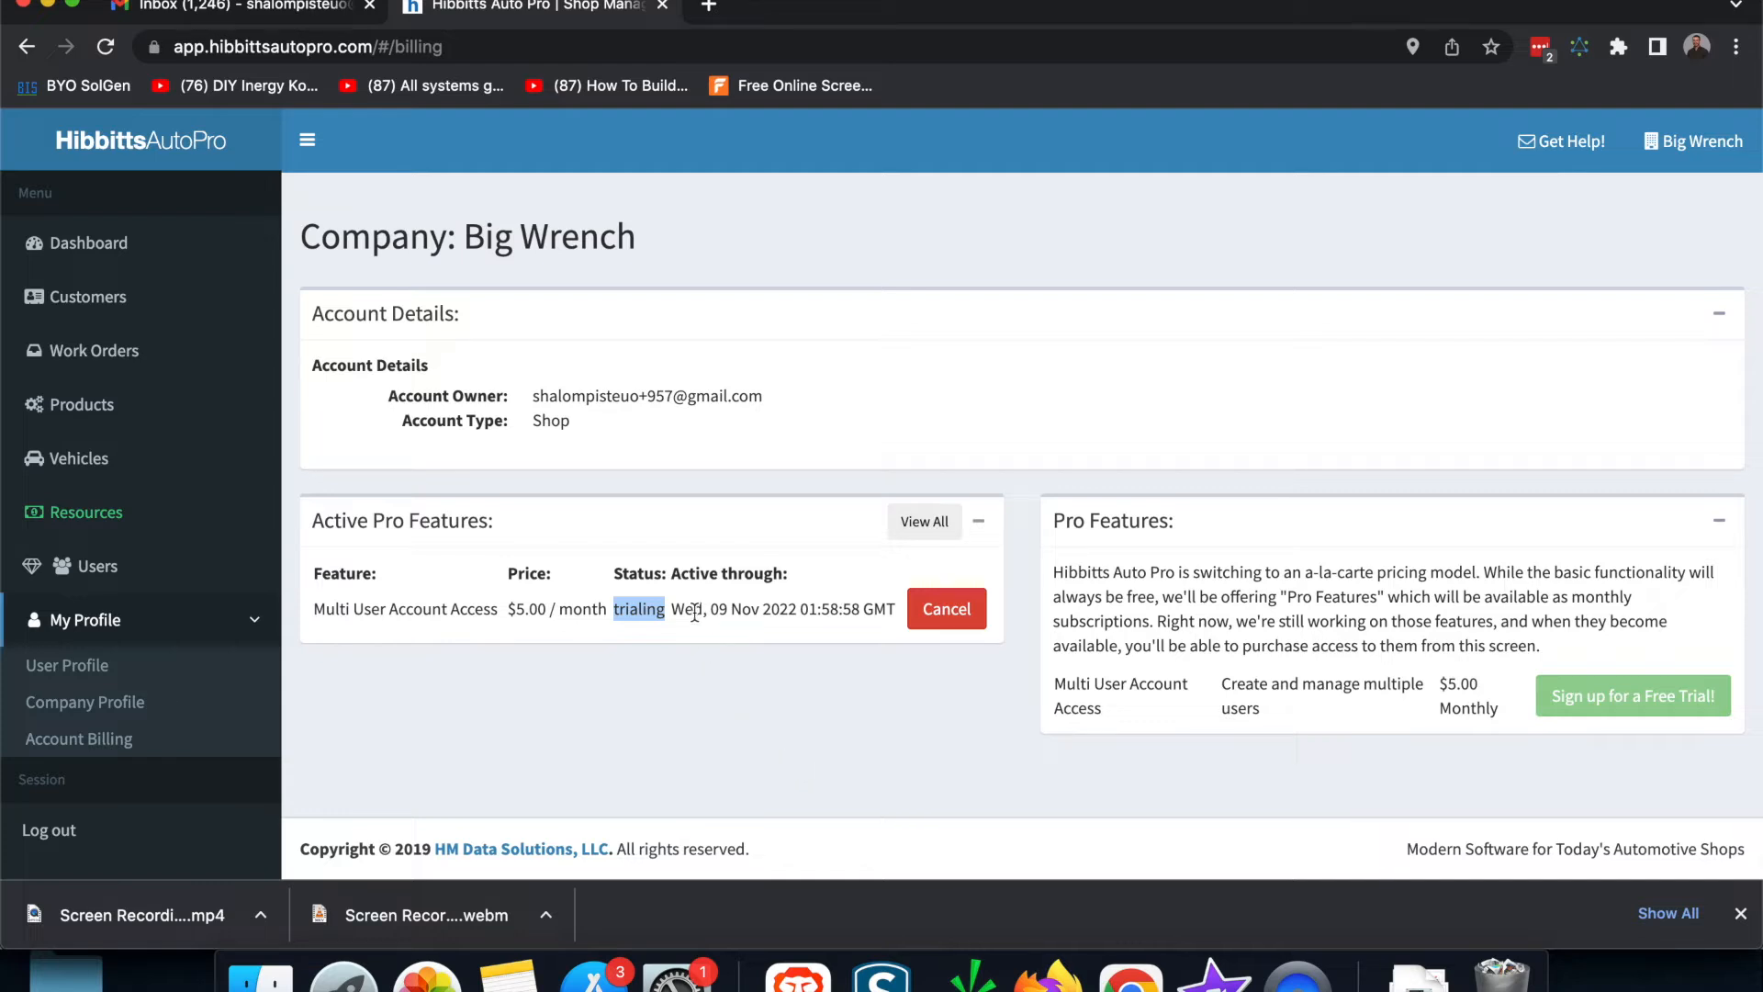
left_click_drag(508, 611, 603, 618)
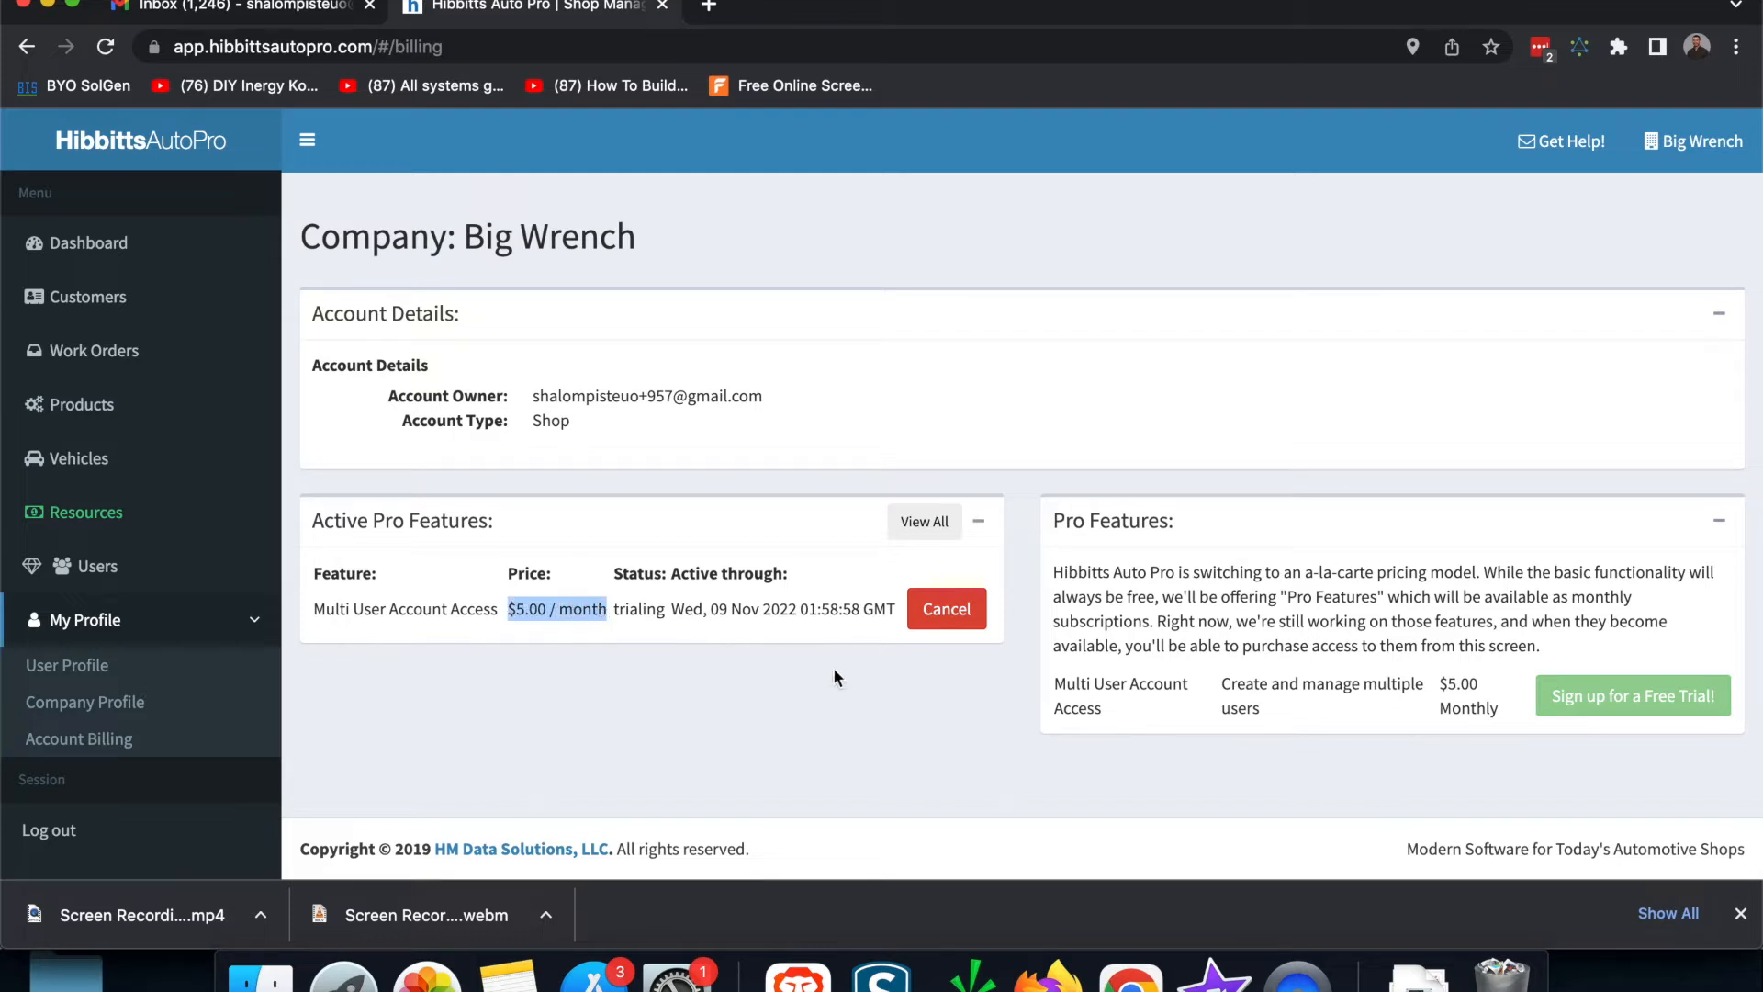
left_click(670, 607)
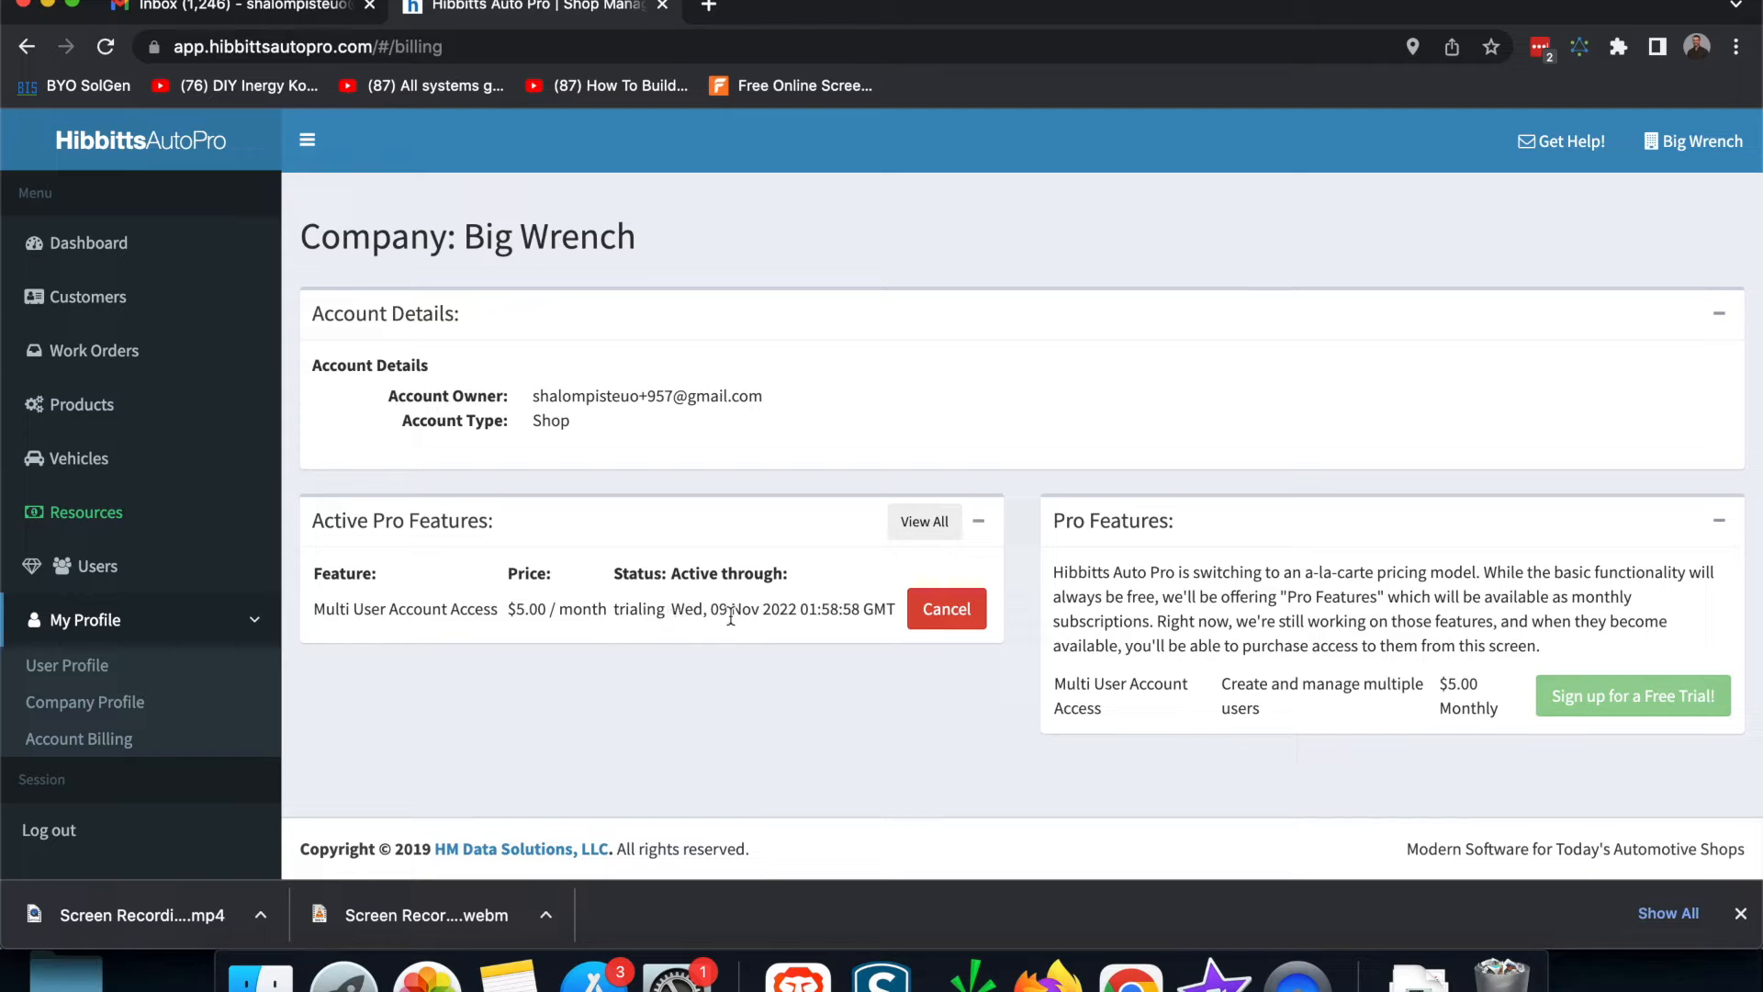
left_click_drag(671, 607, 791, 621)
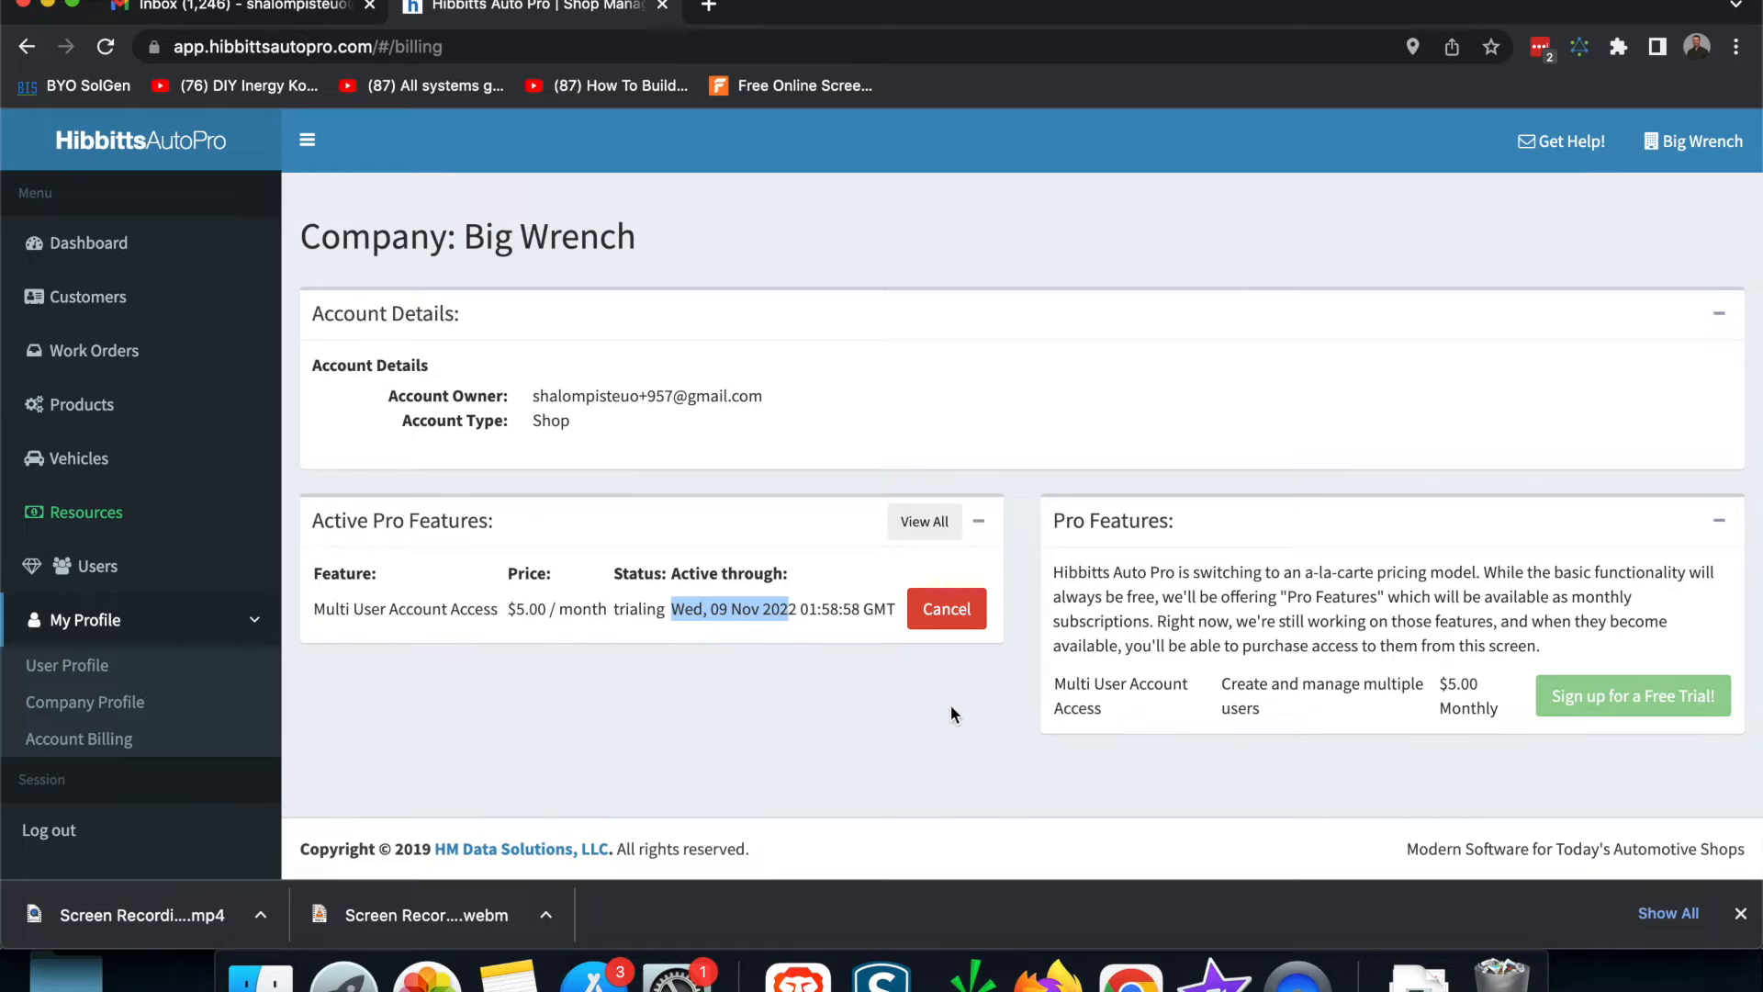
Step: Return to Users and highlight the Company Admin role on user 3490
left_click(501, 714)
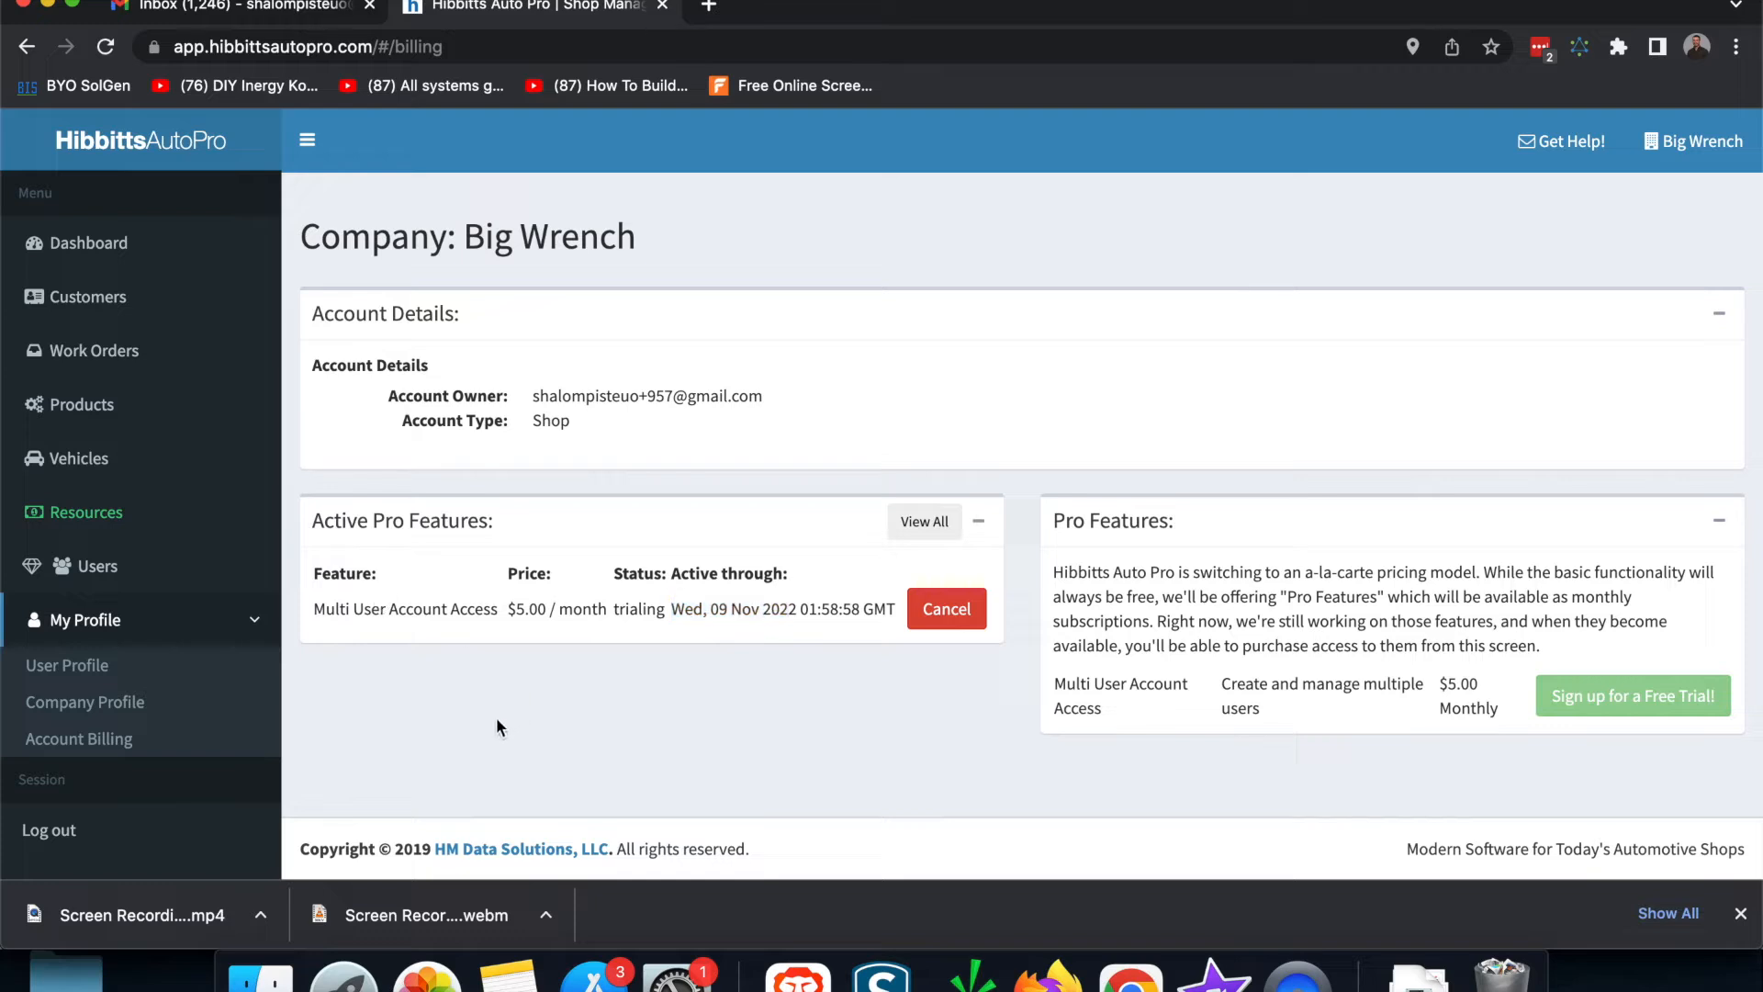
left_click(91, 571)
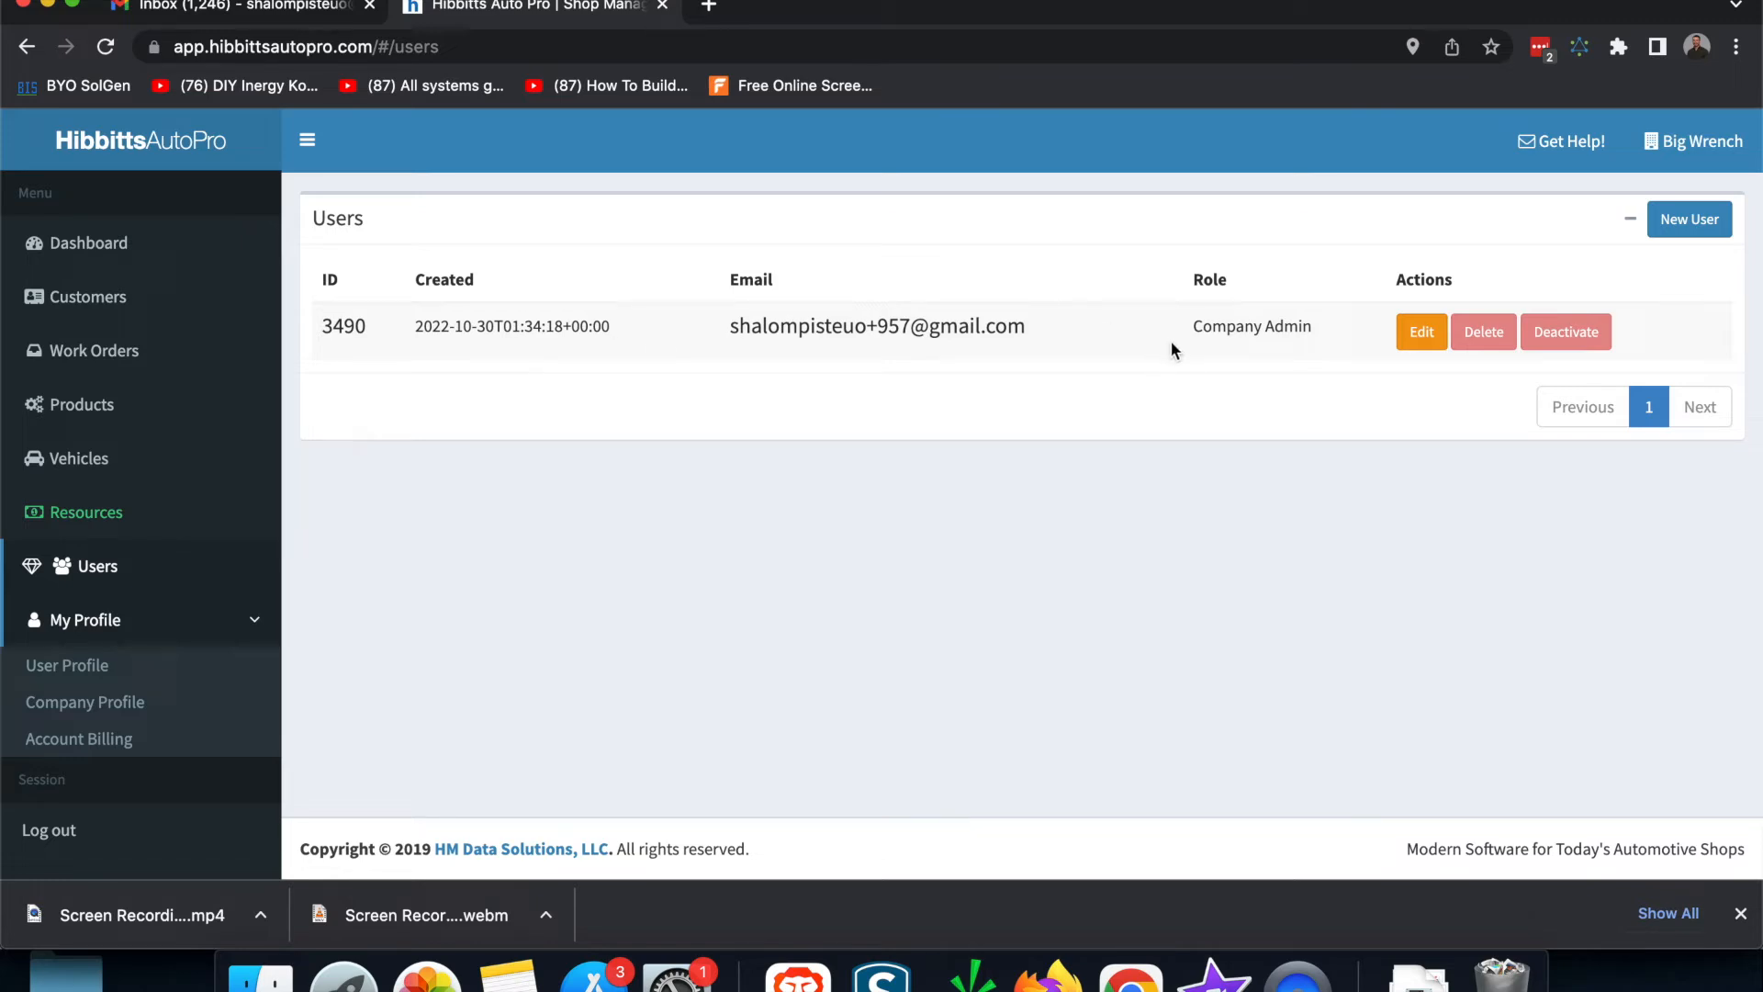
left_click_drag(1189, 338, 1319, 342)
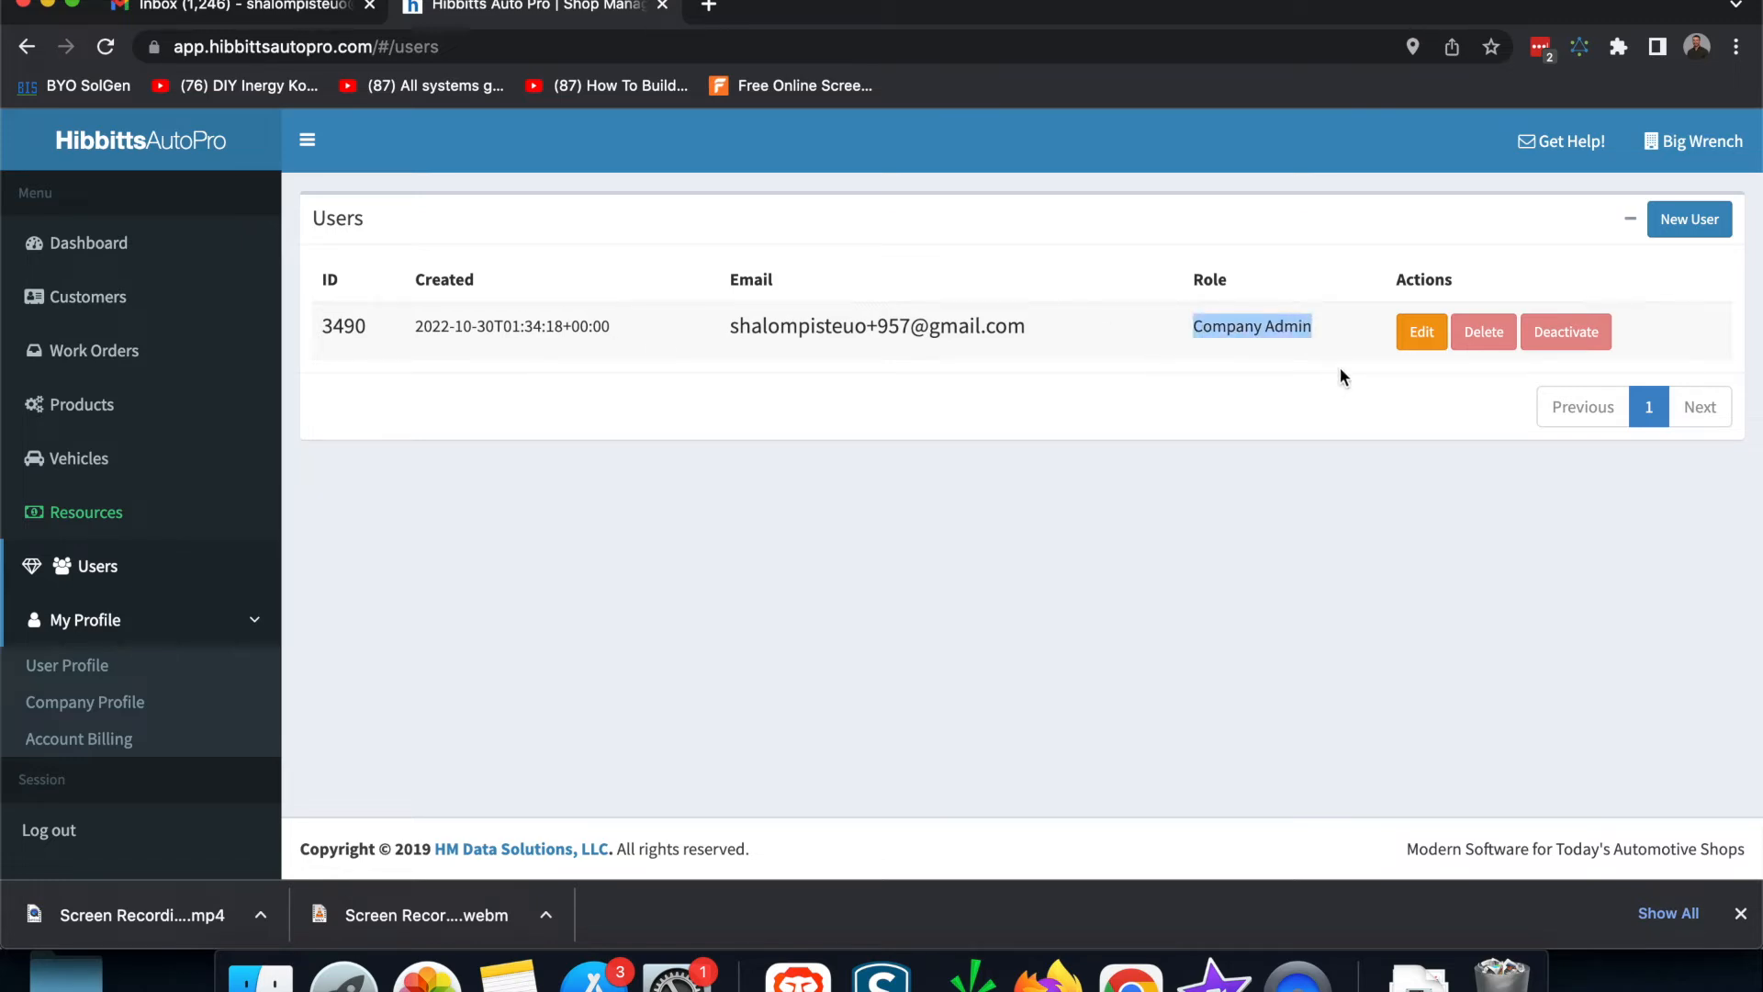
left_click(1338, 542)
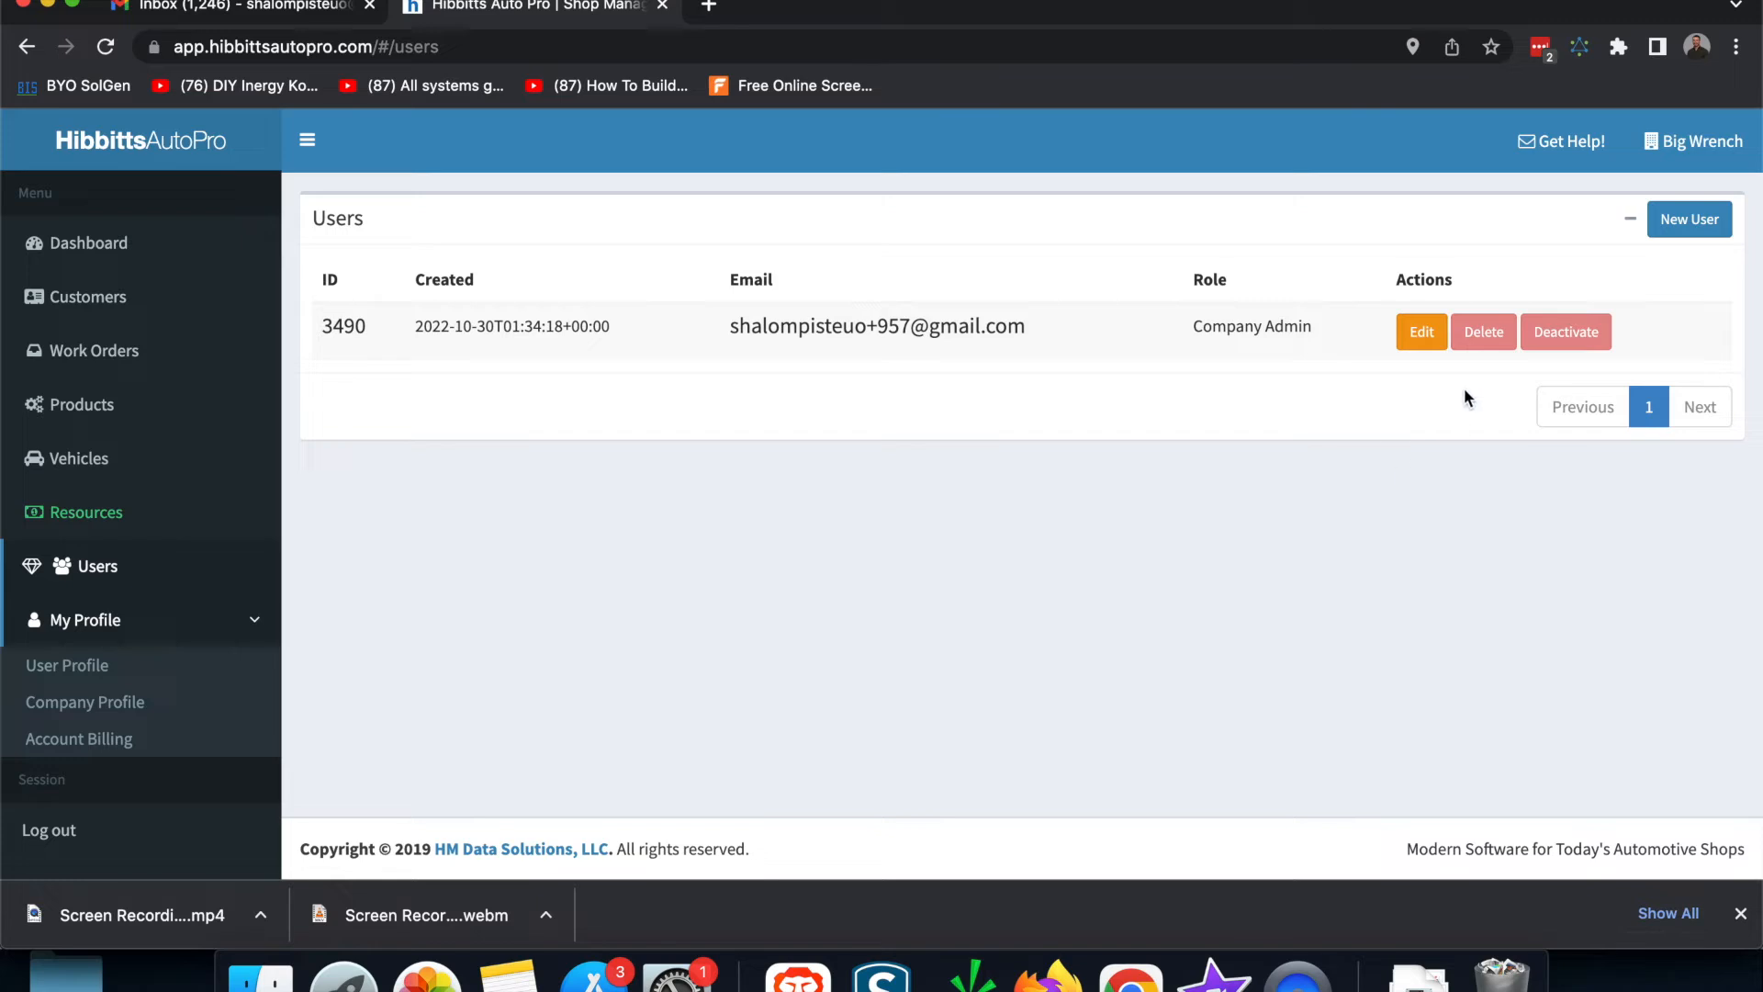
Step: Add a user with the new member's e-mail and Company Member role, then select that e-mail in the list
left_click(1681, 233)
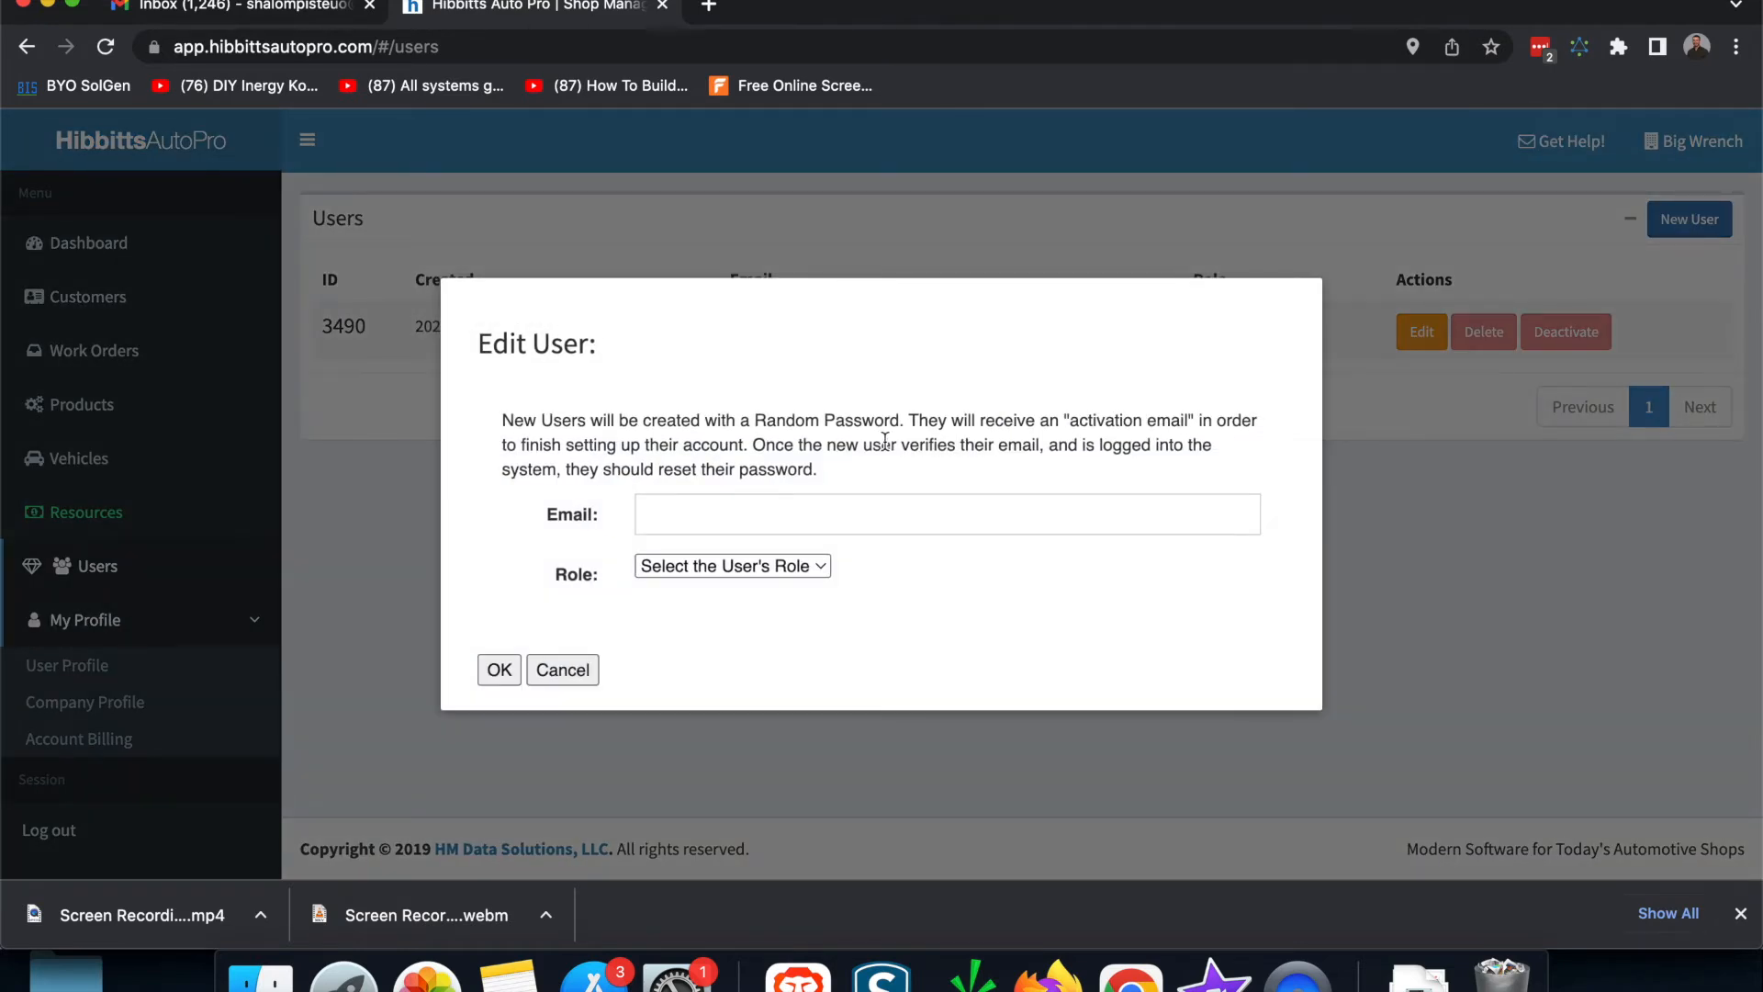
left_click(760, 517)
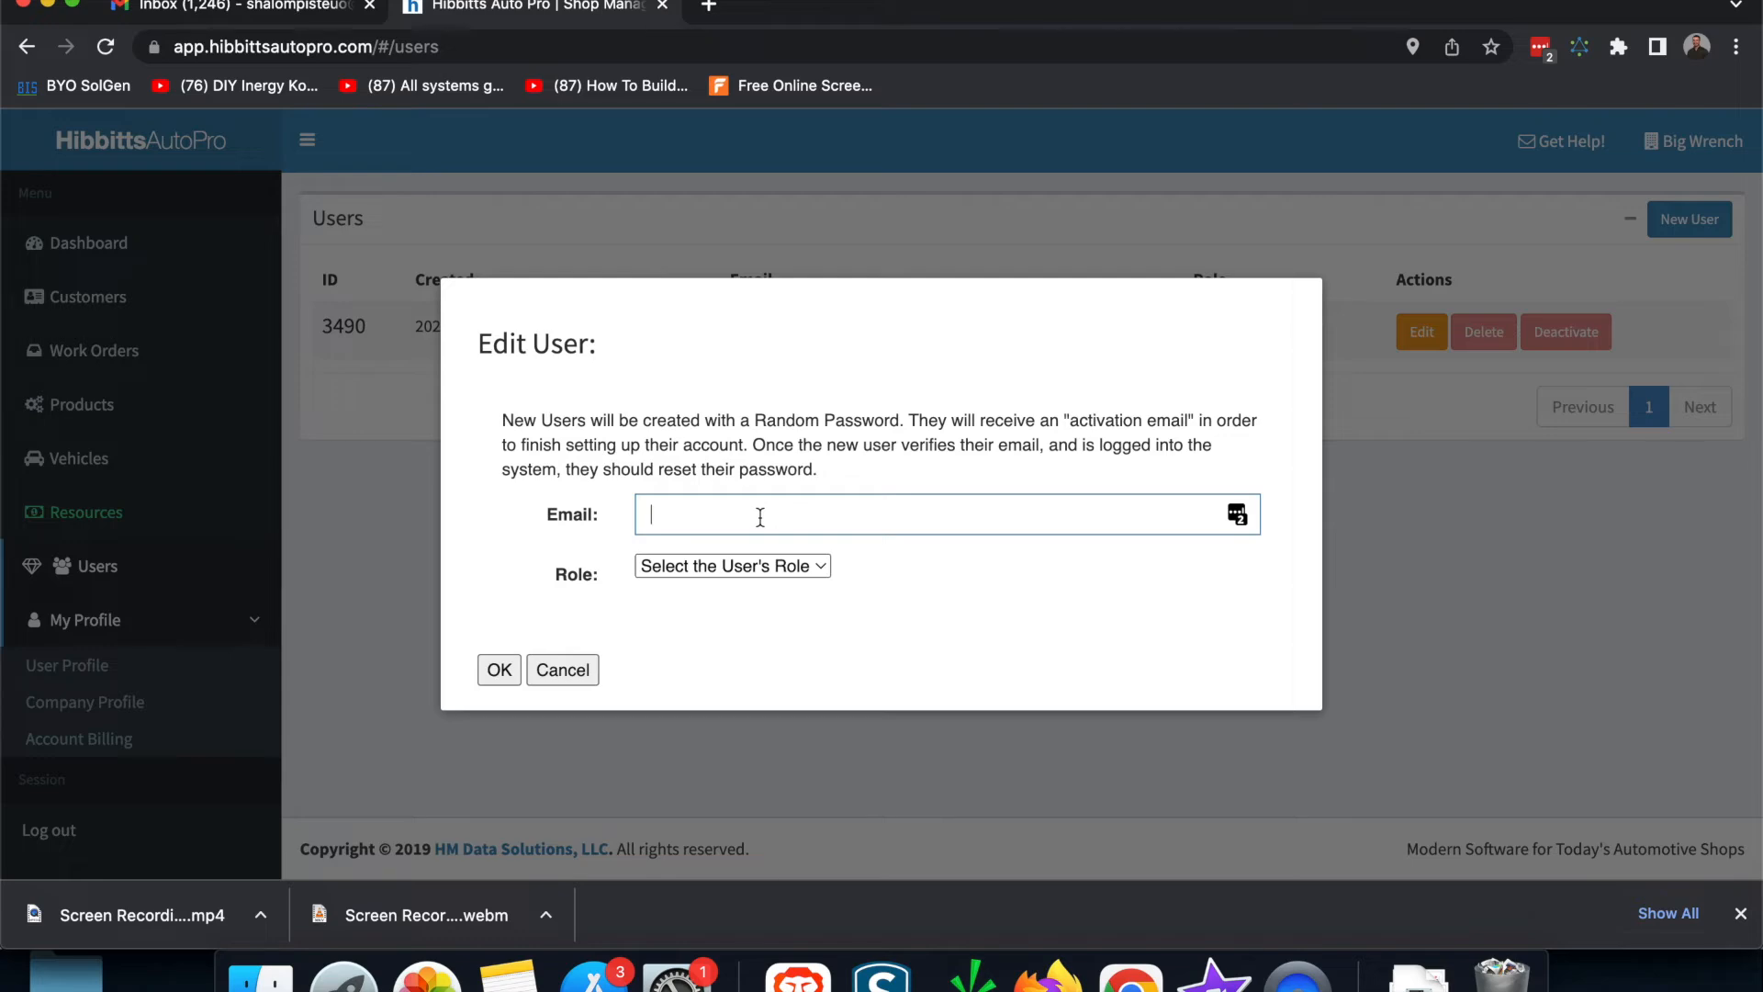
left_click(588, 667)
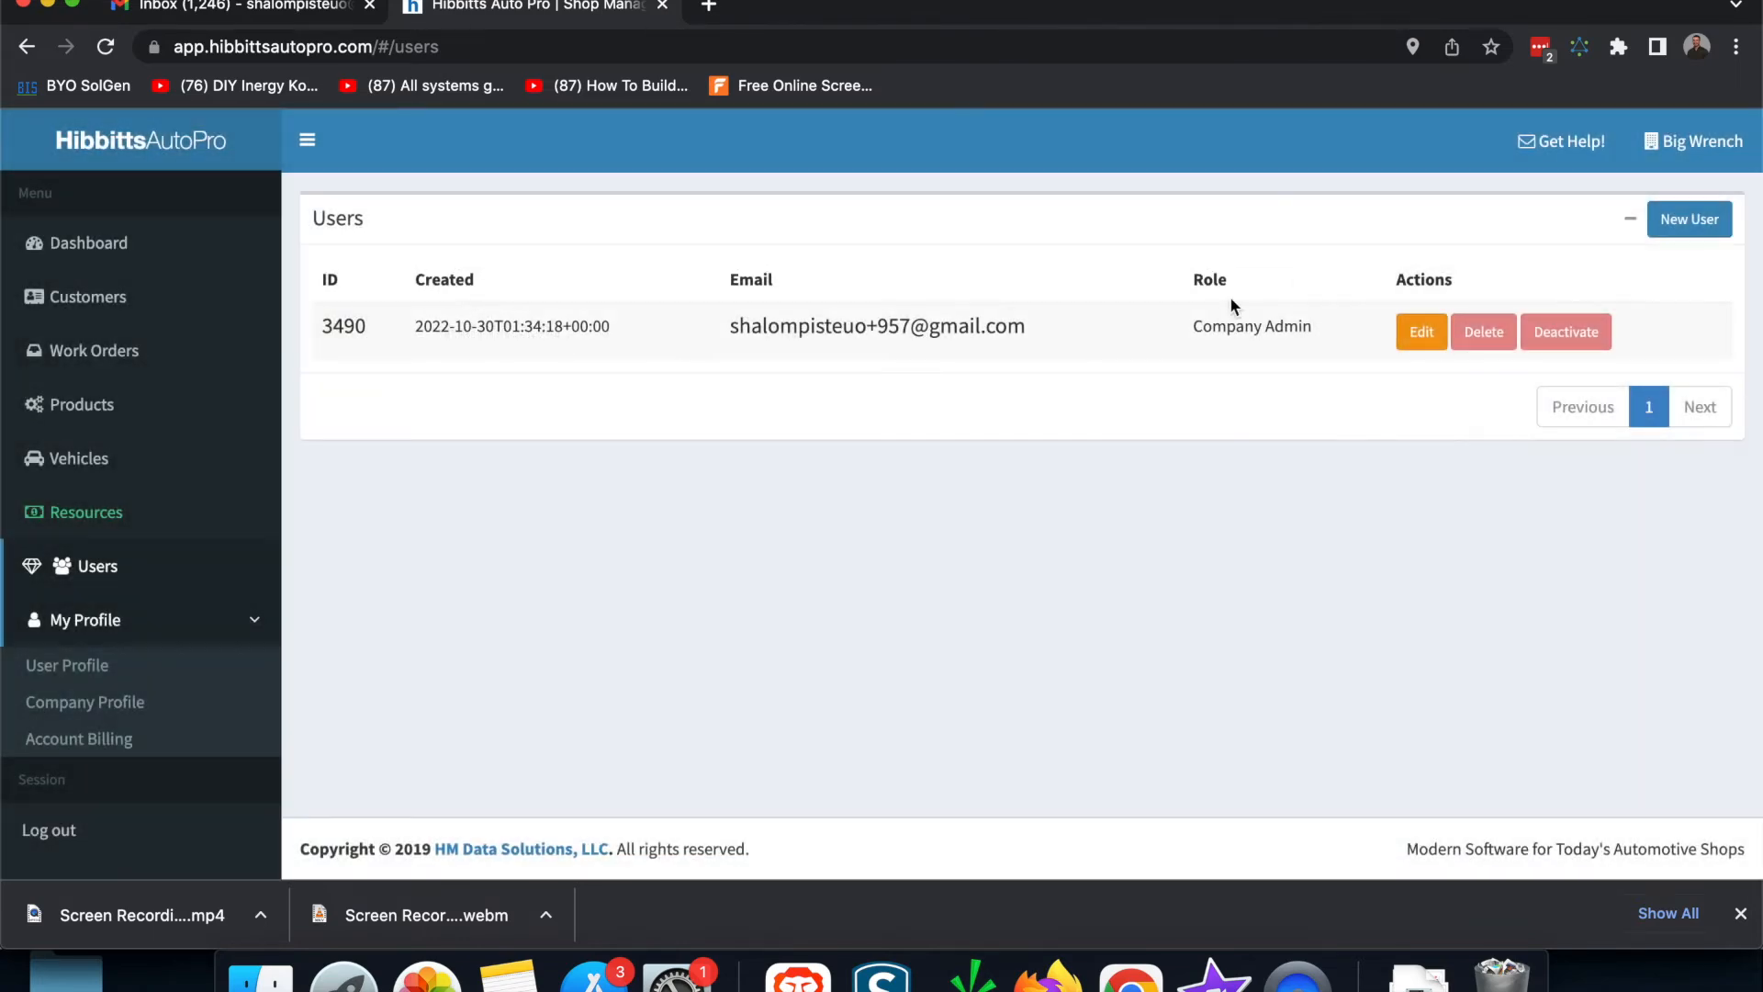
left_click(1688, 220)
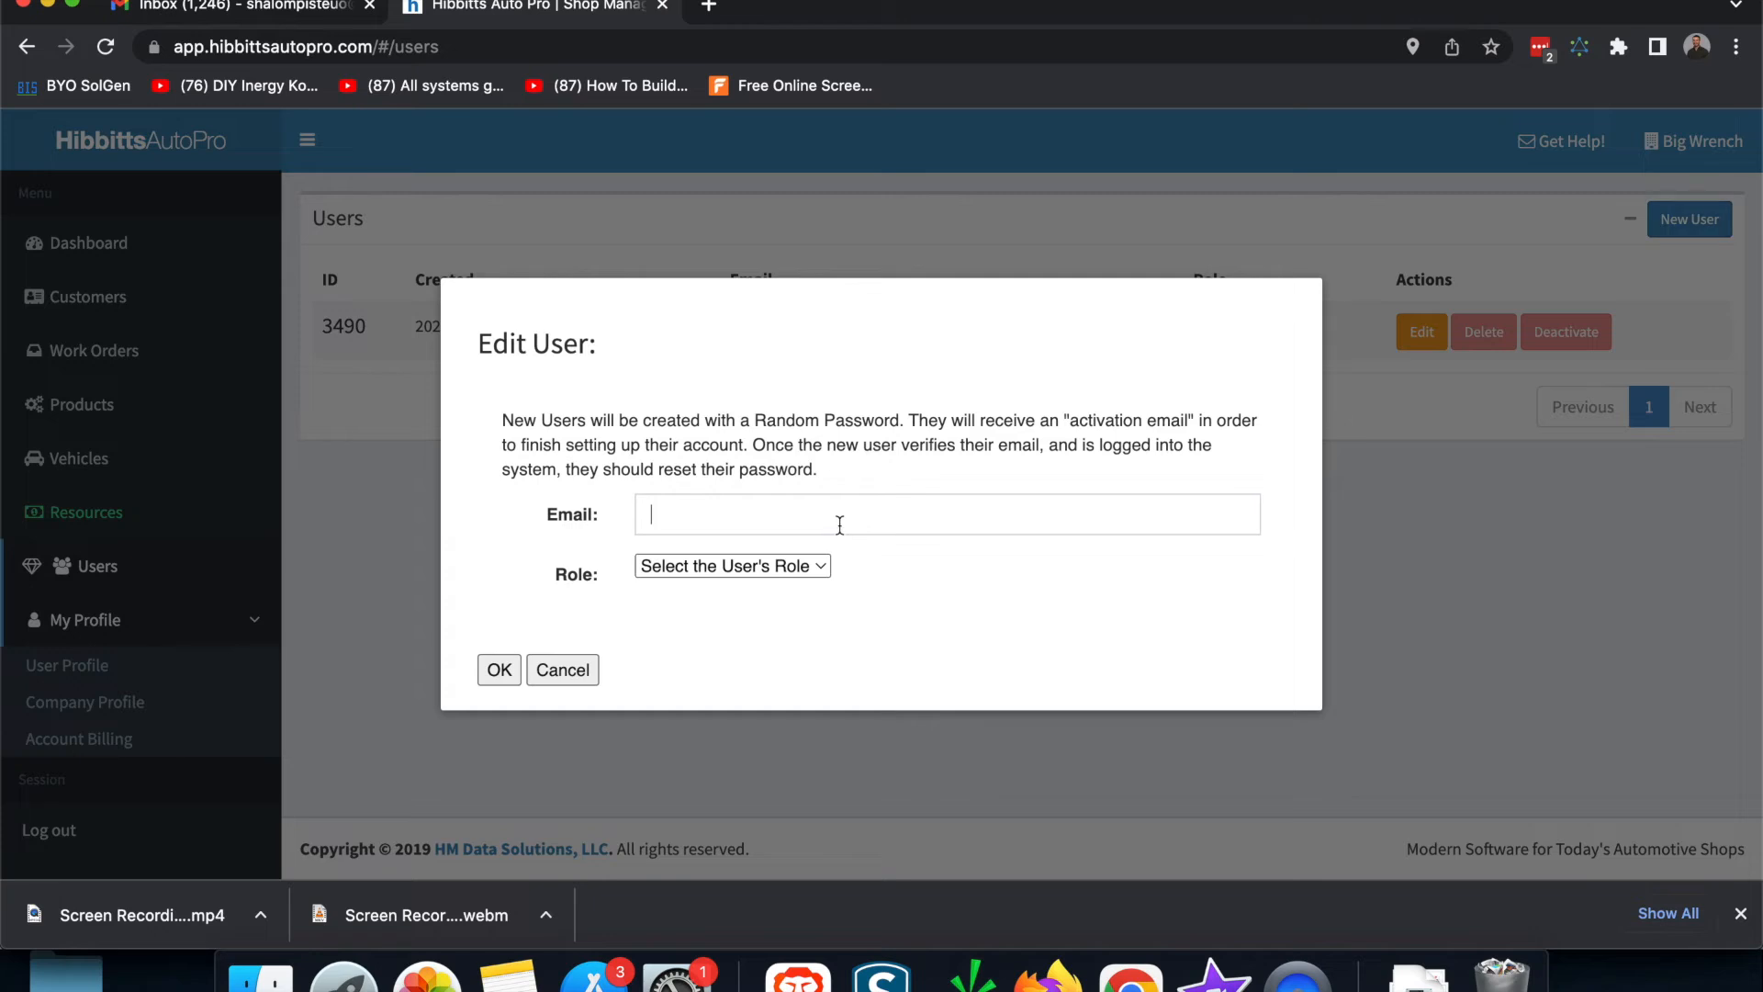
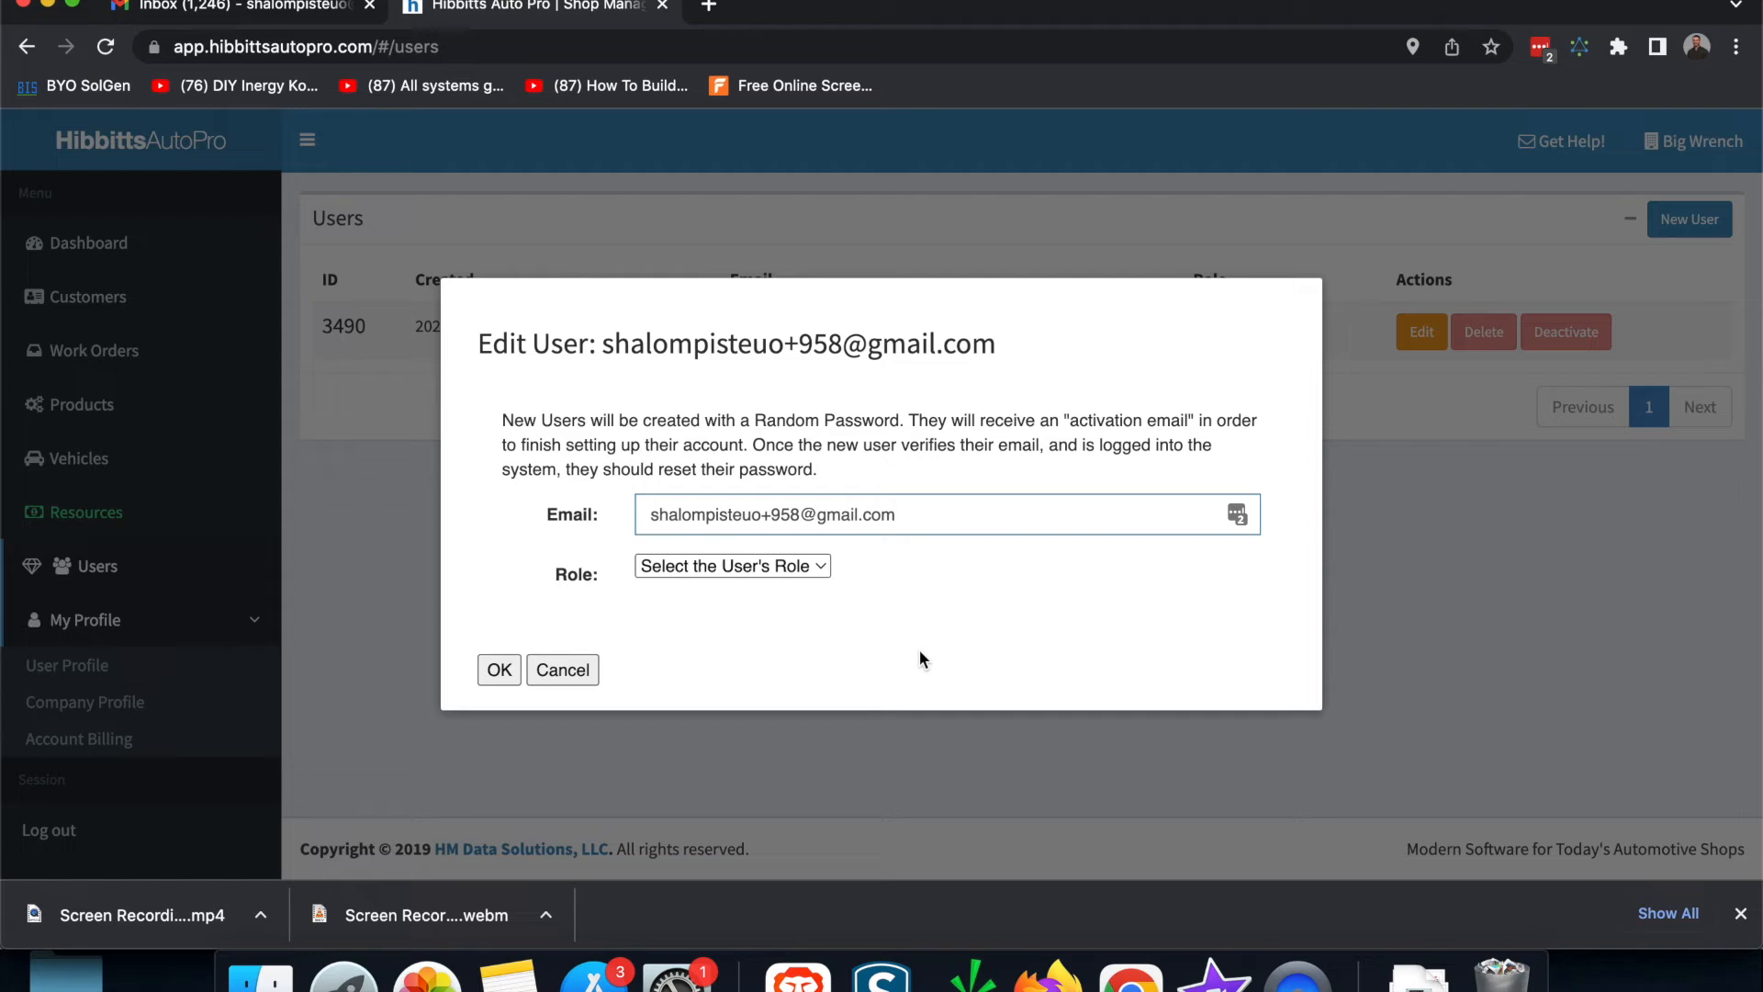
left_click(779, 575)
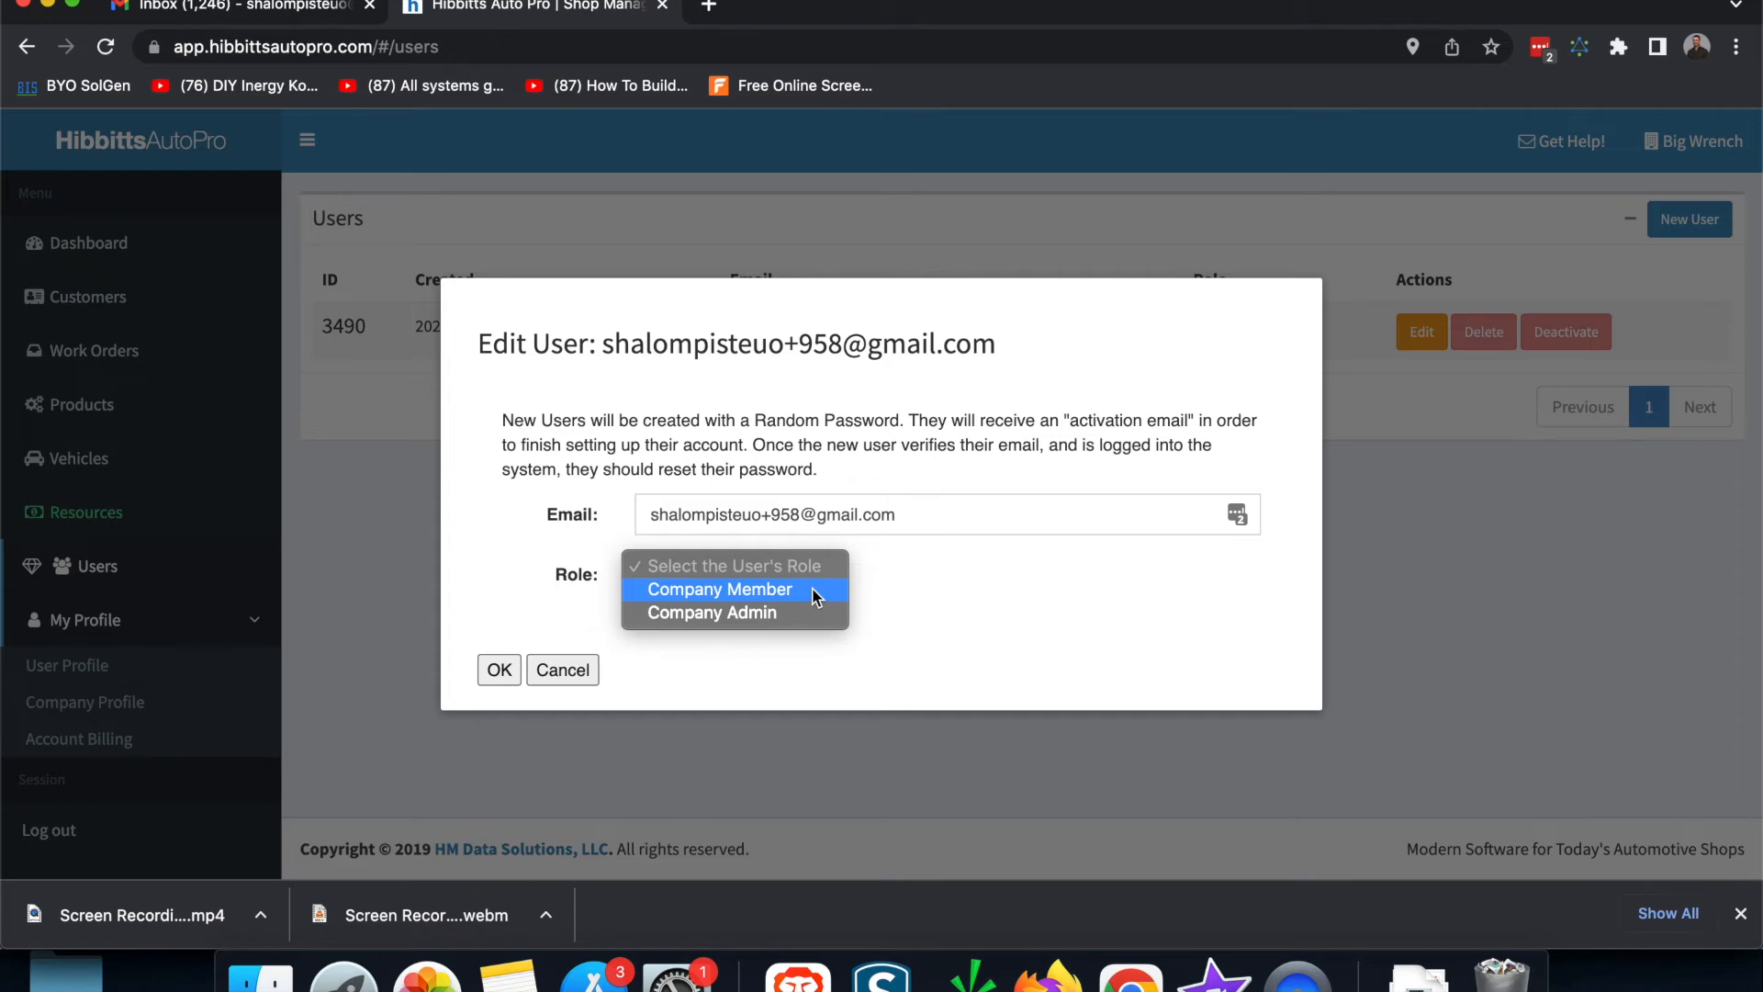
left_click(815, 597)
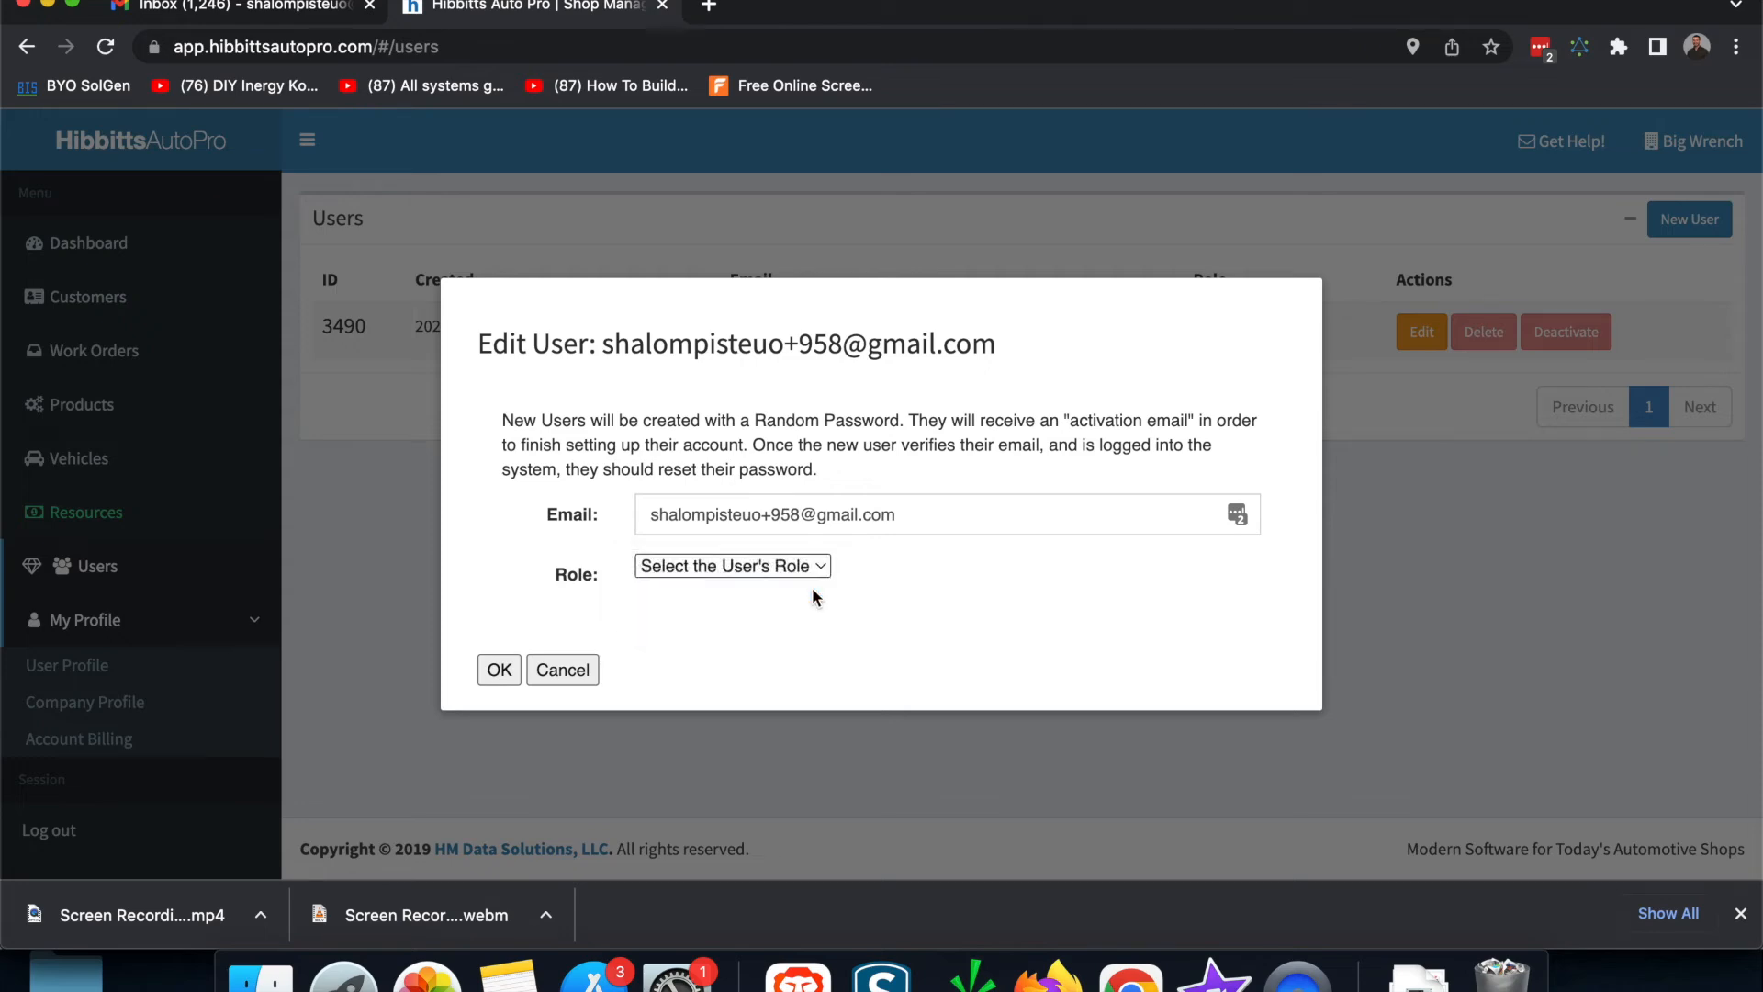
left_click(500, 671)
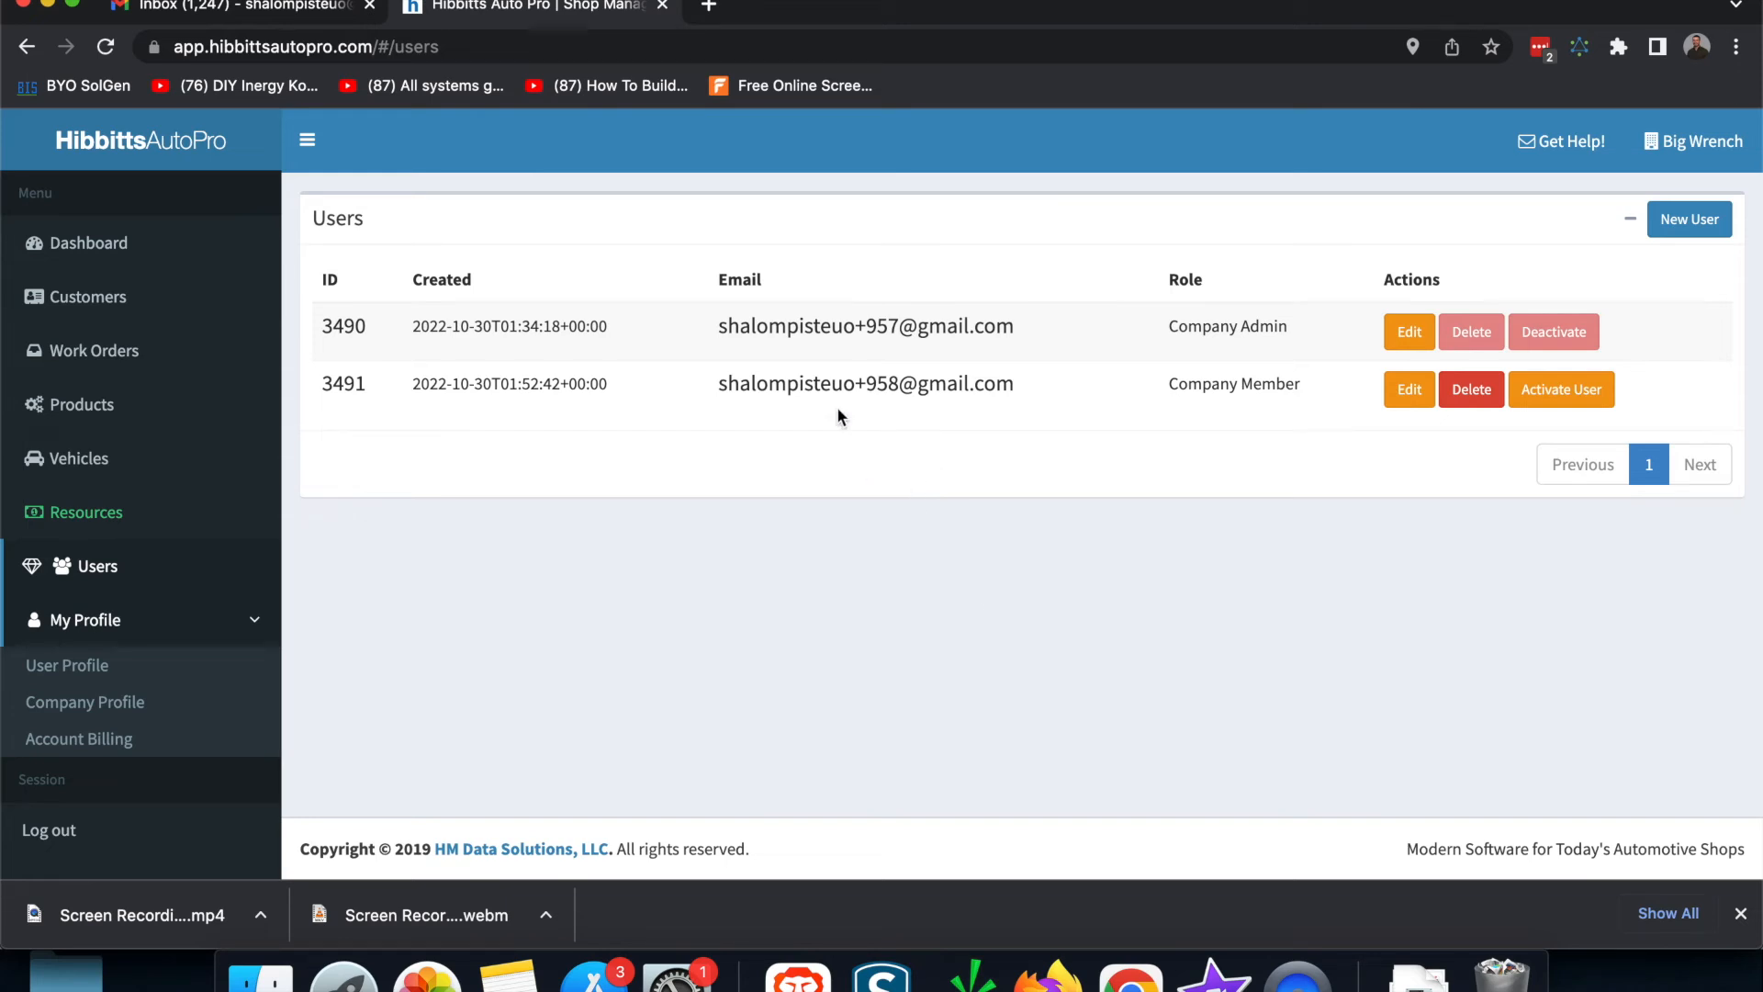
left_click_drag(719, 391, 1008, 412)
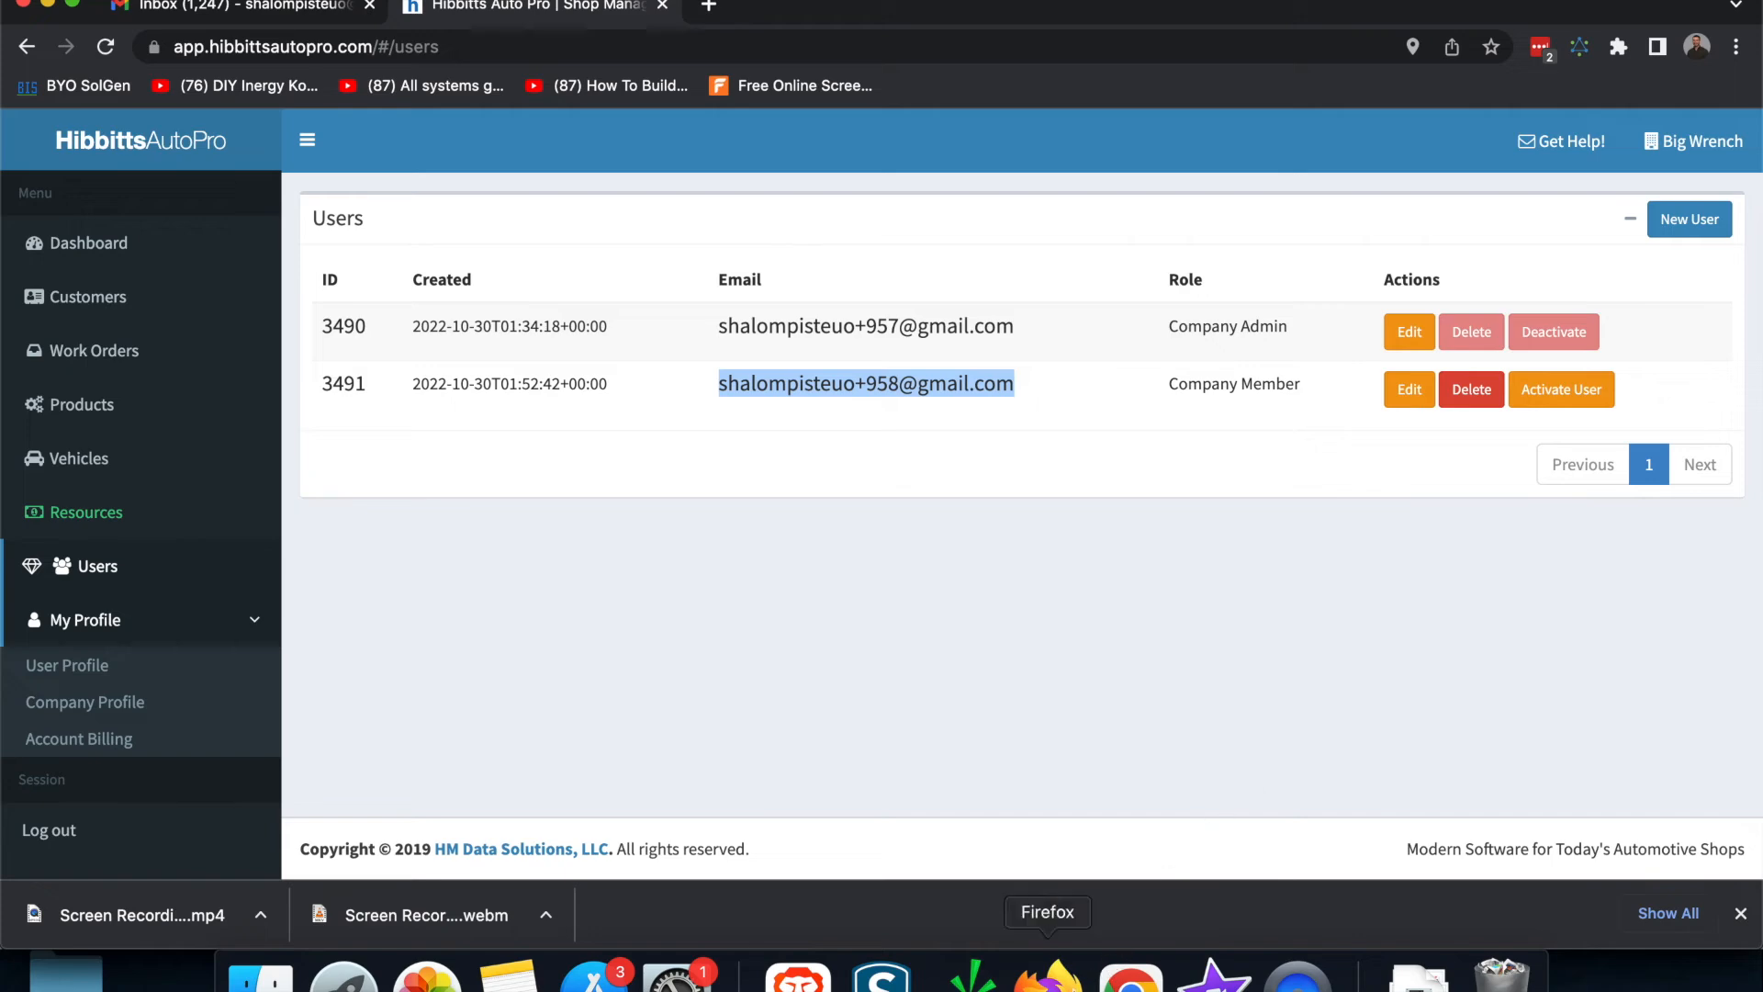
Step: In Gmail, open the Account Activation Email and copy its activation link
left_click(1048, 975)
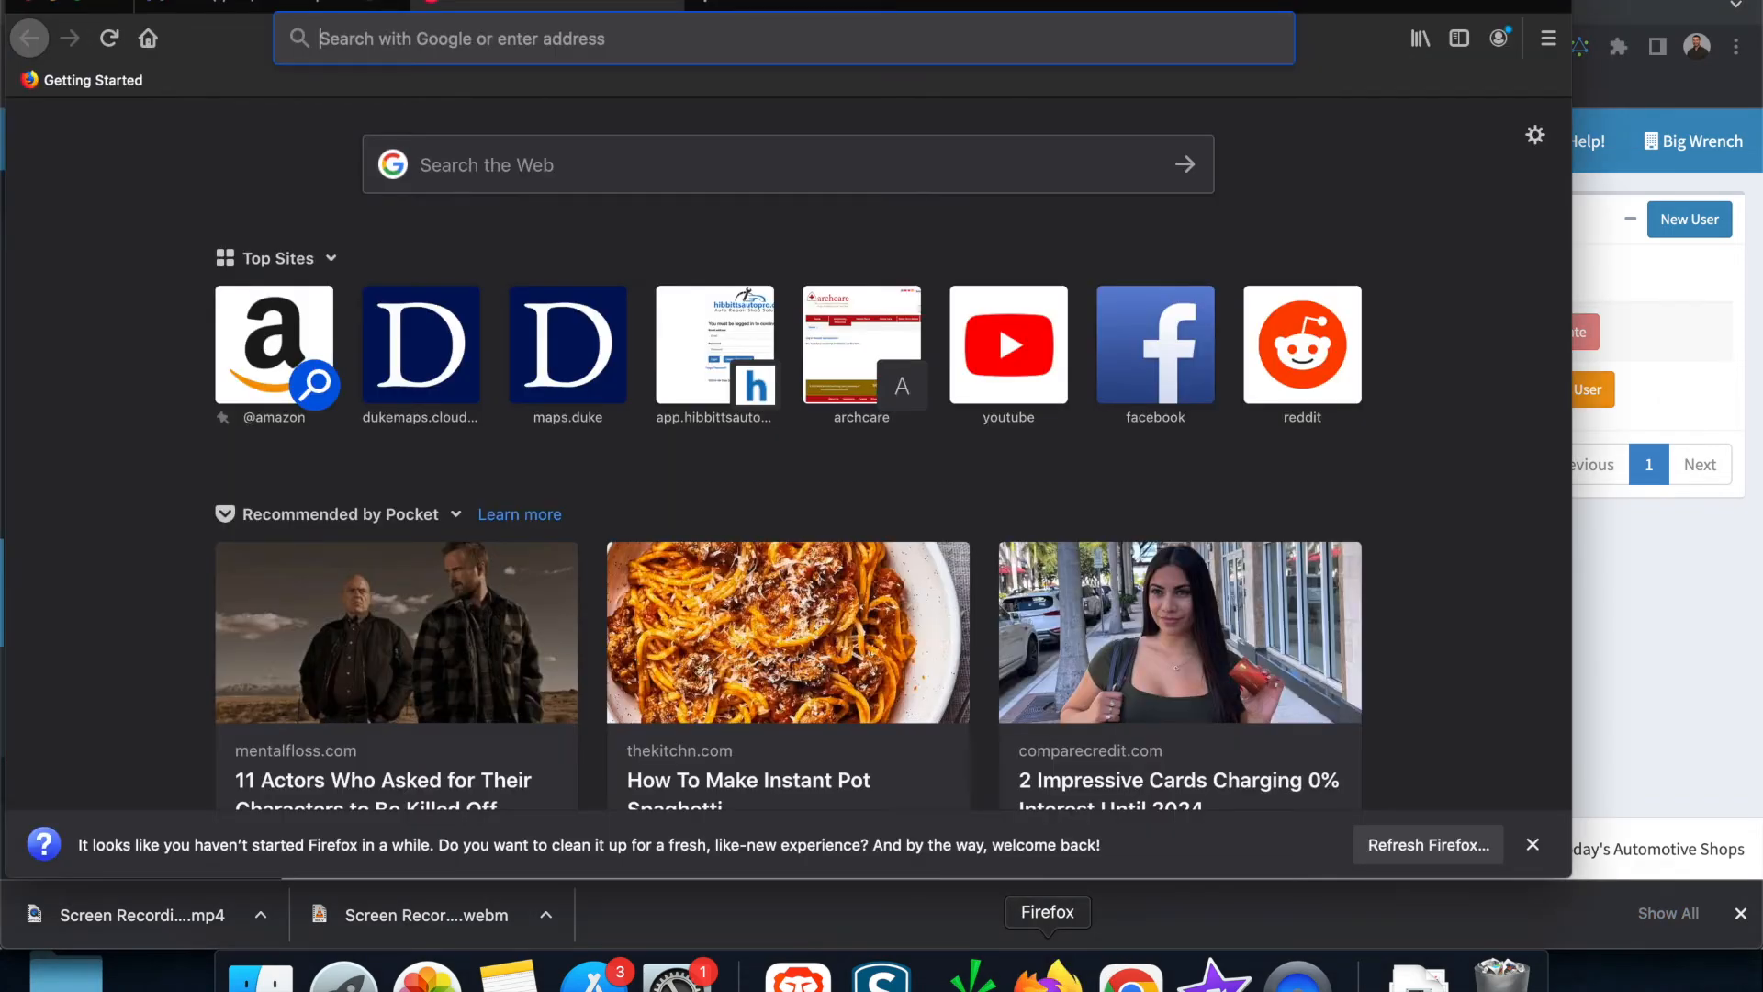
left_click(349, 14)
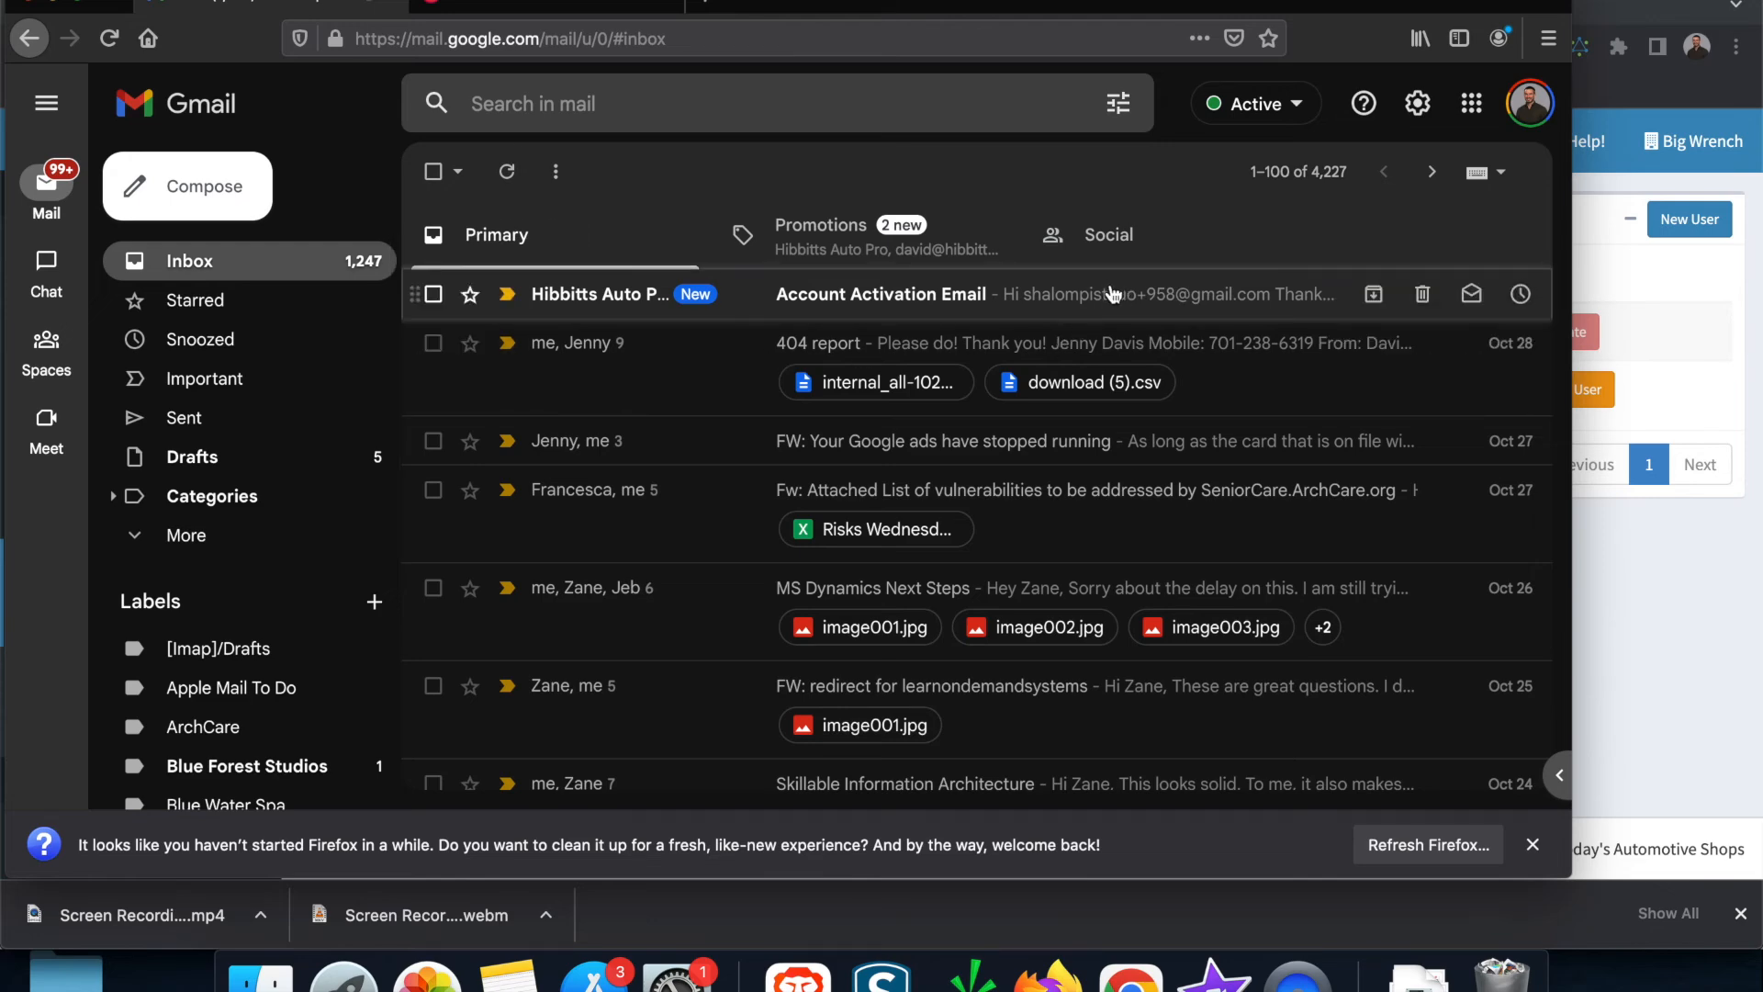
left_click(1061, 300)
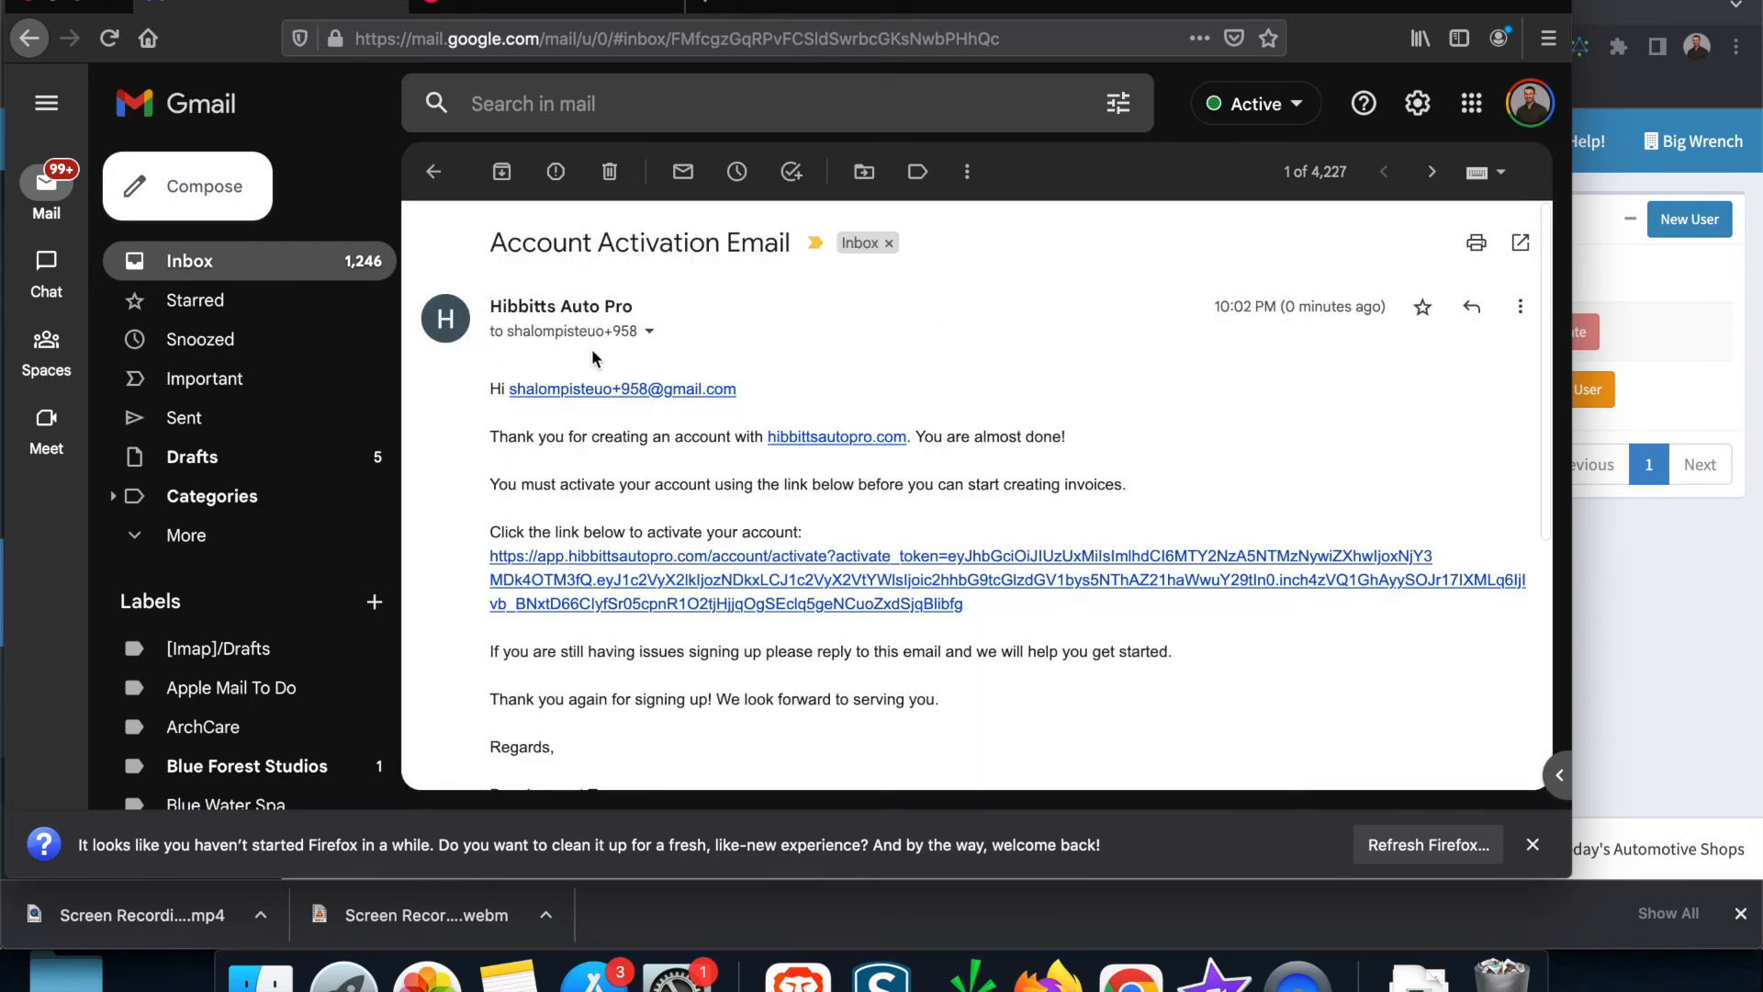
right_click(865, 580)
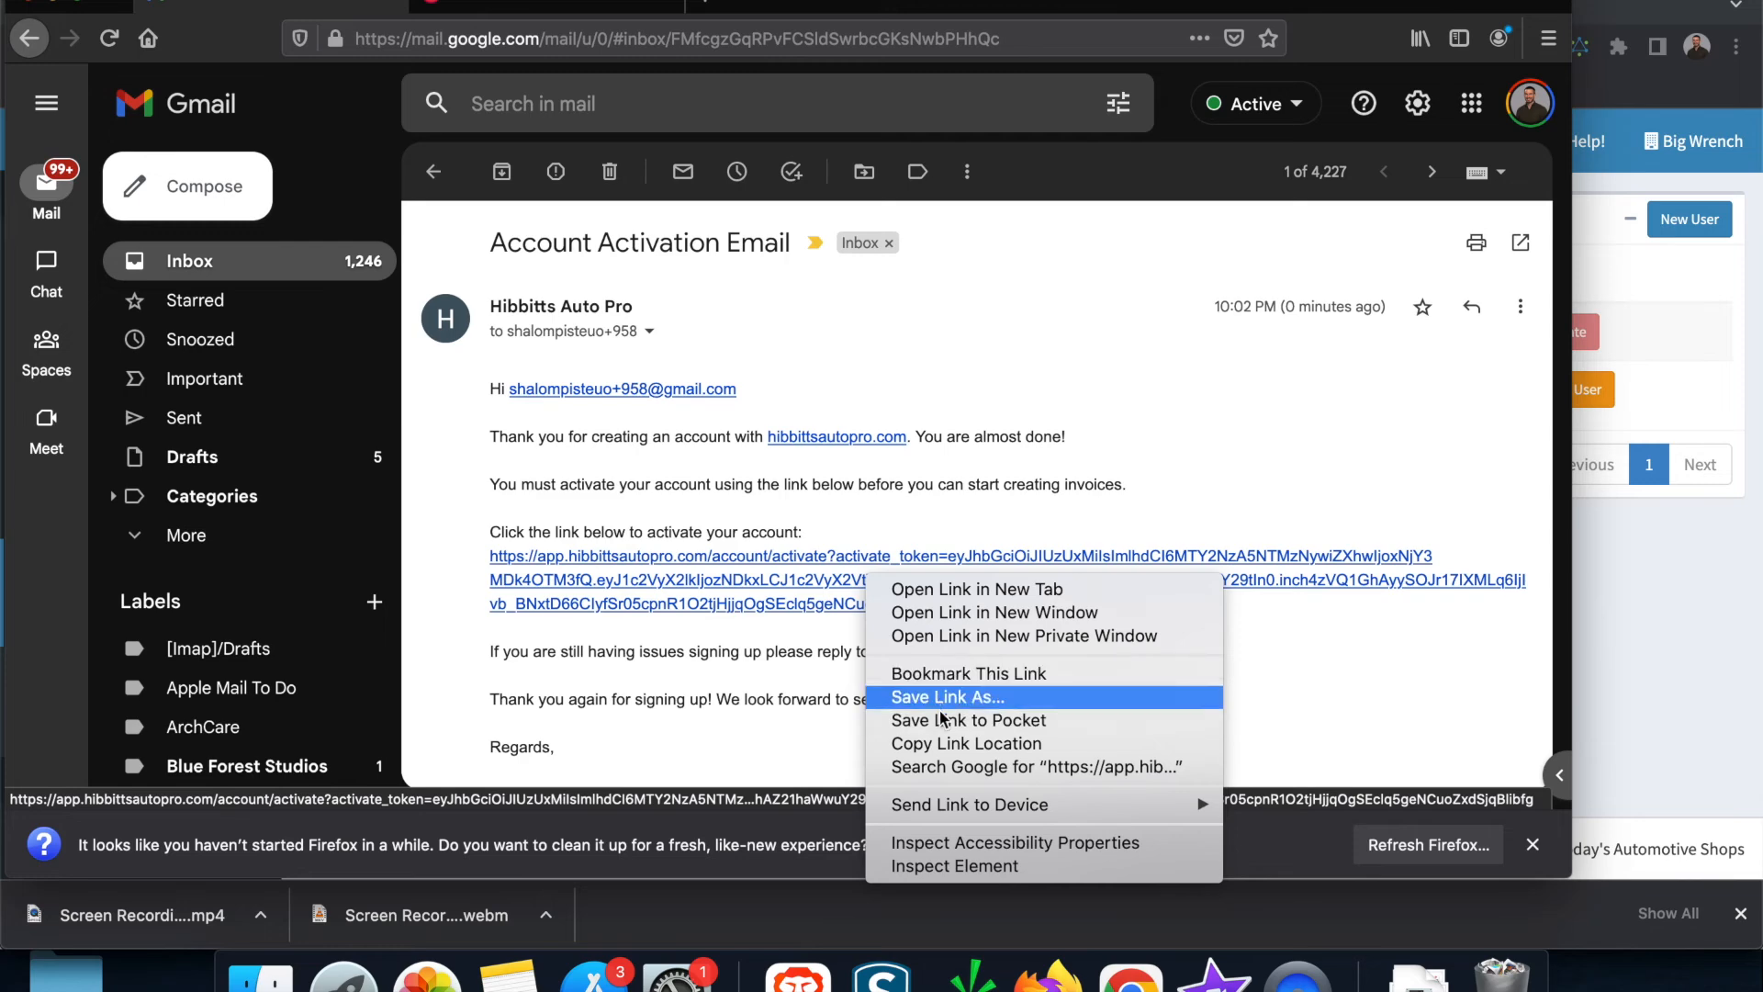
left_click(945, 743)
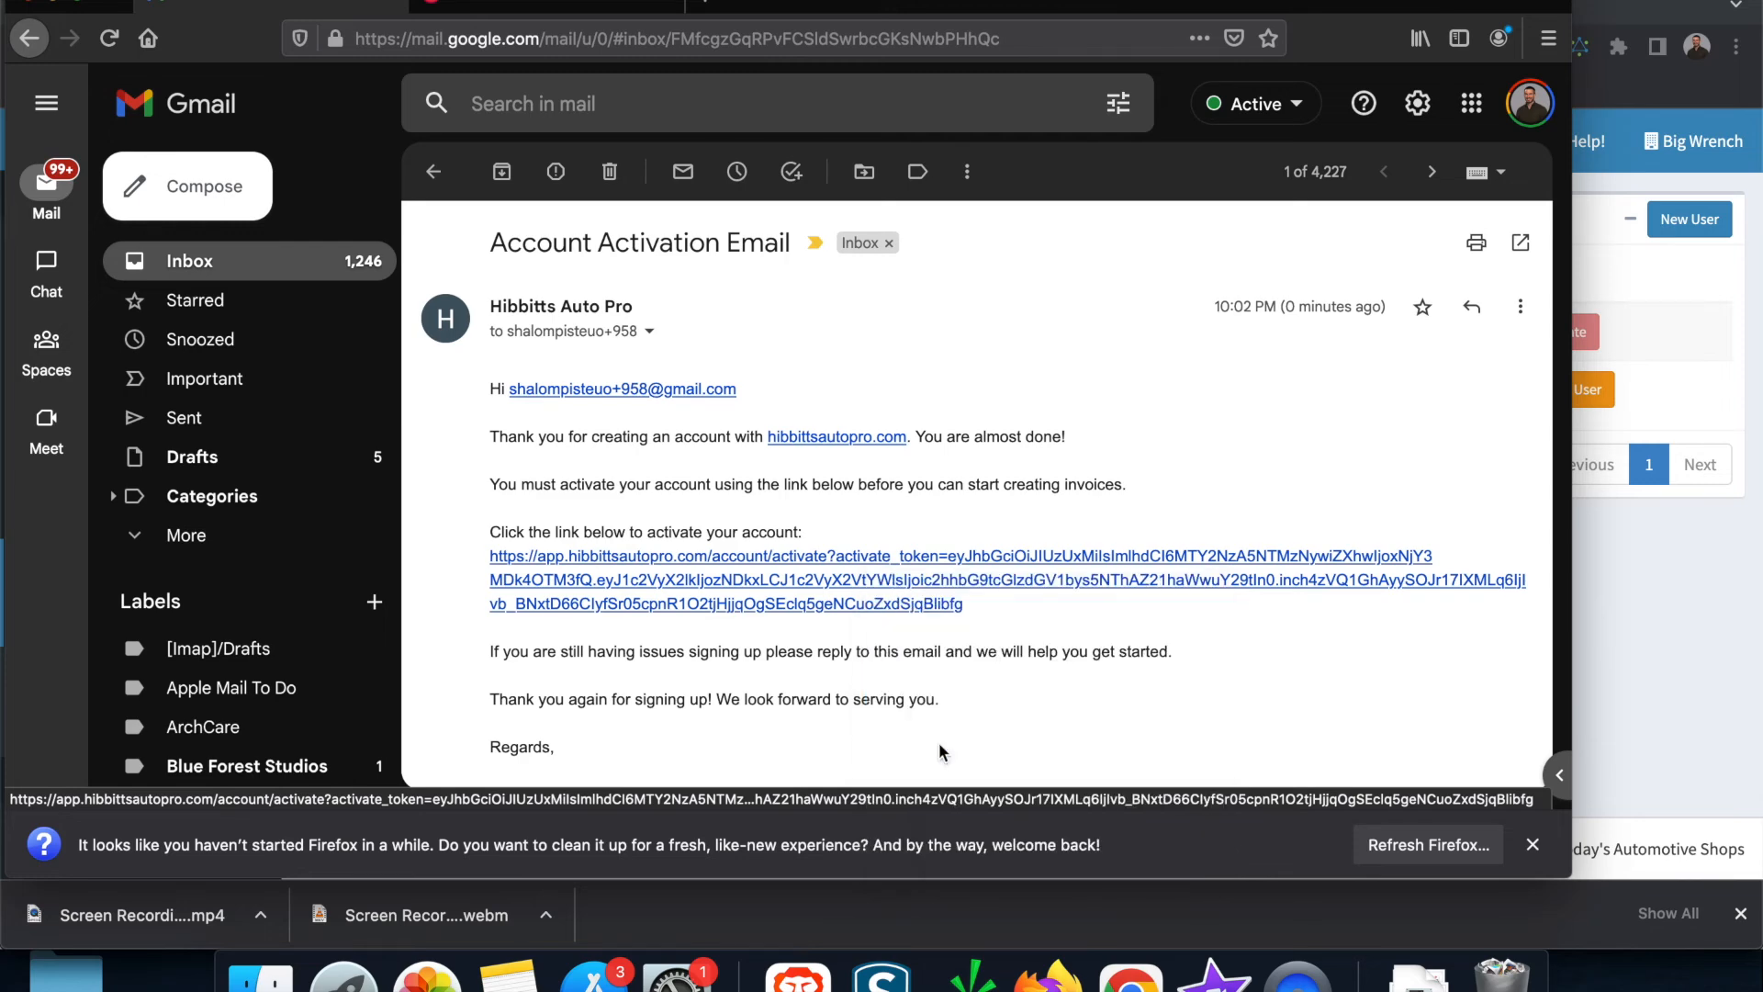
Step: Bring up paste options in a new tab's address field
left_click(570, 8)
left_click(571, 37)
right_click(577, 38)
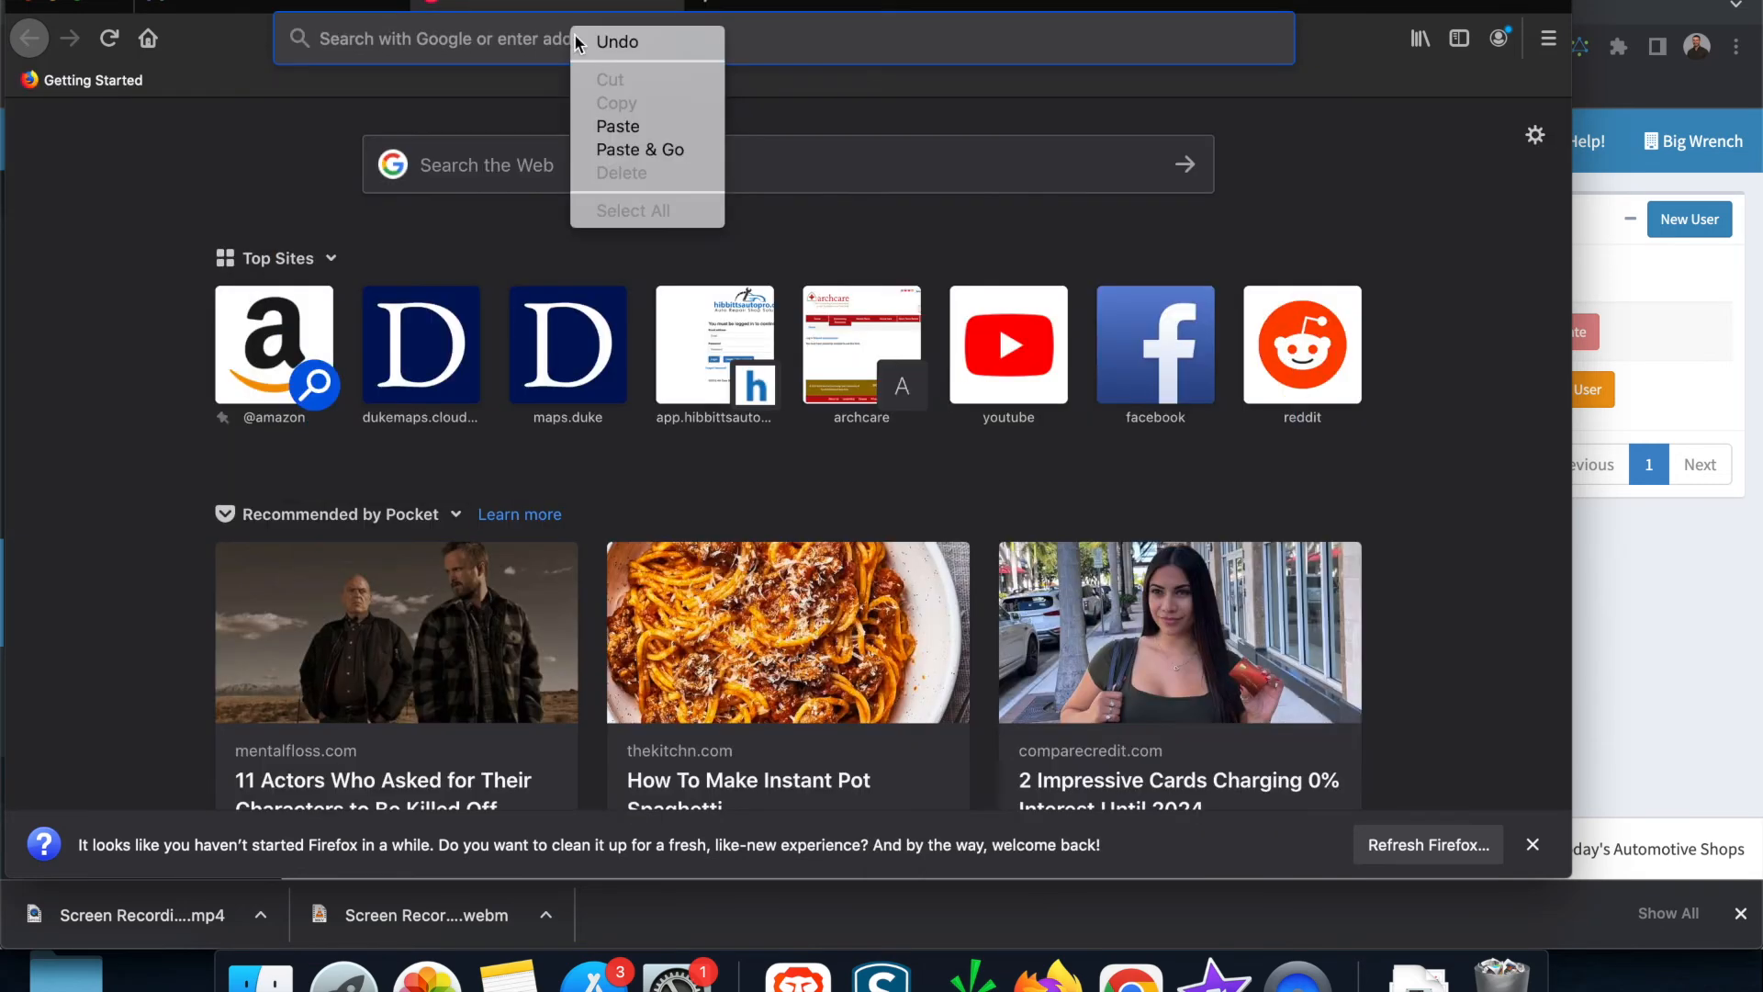
Step: Load the activation link, accept the Terms of Service, and go to the member's shop
left_click(640, 149)
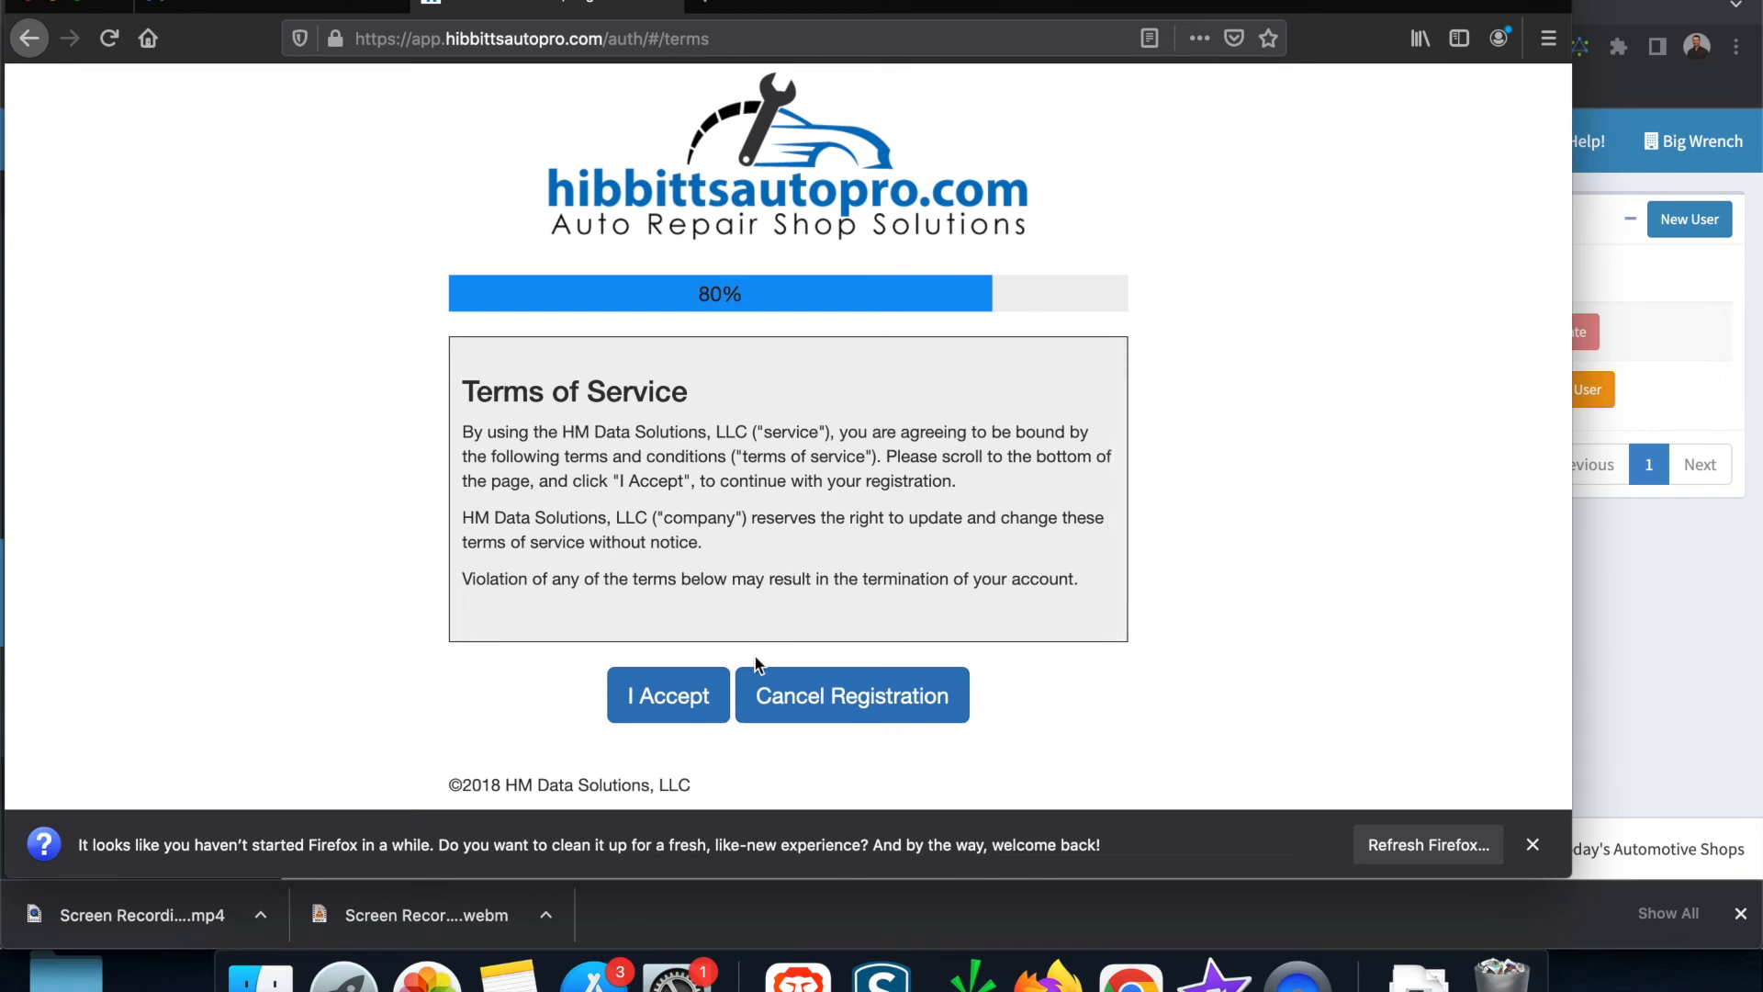
left_click(668, 700)
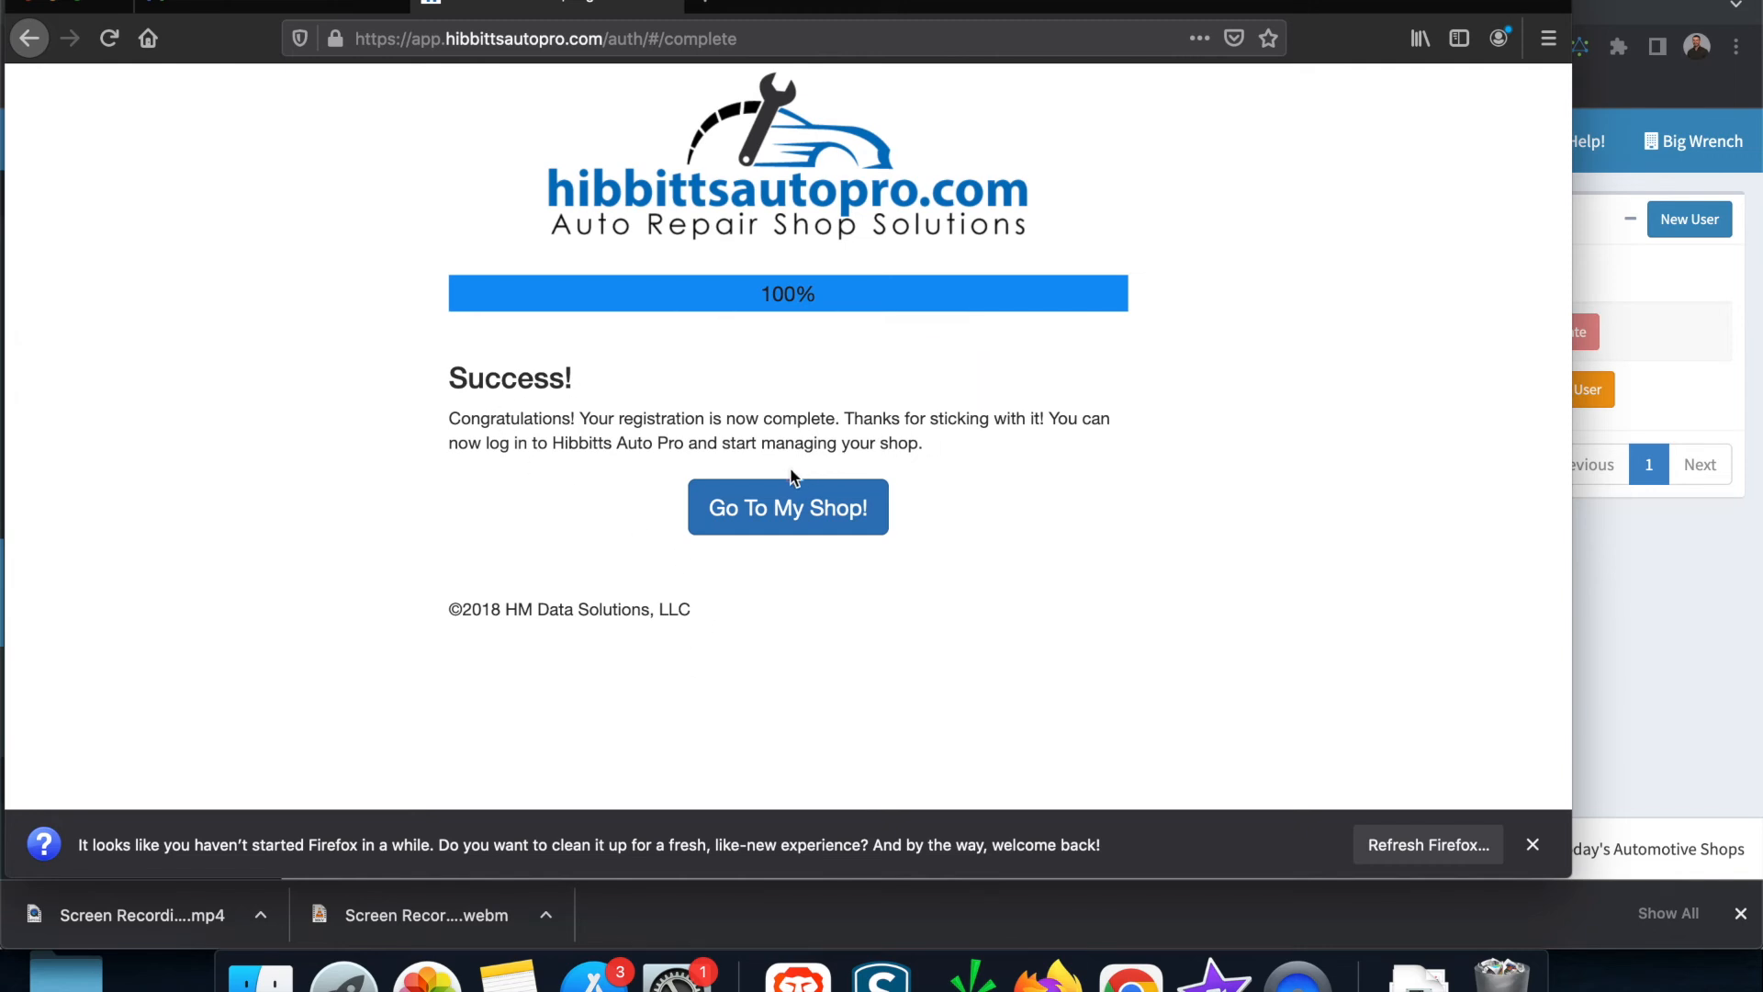
left_click(792, 509)
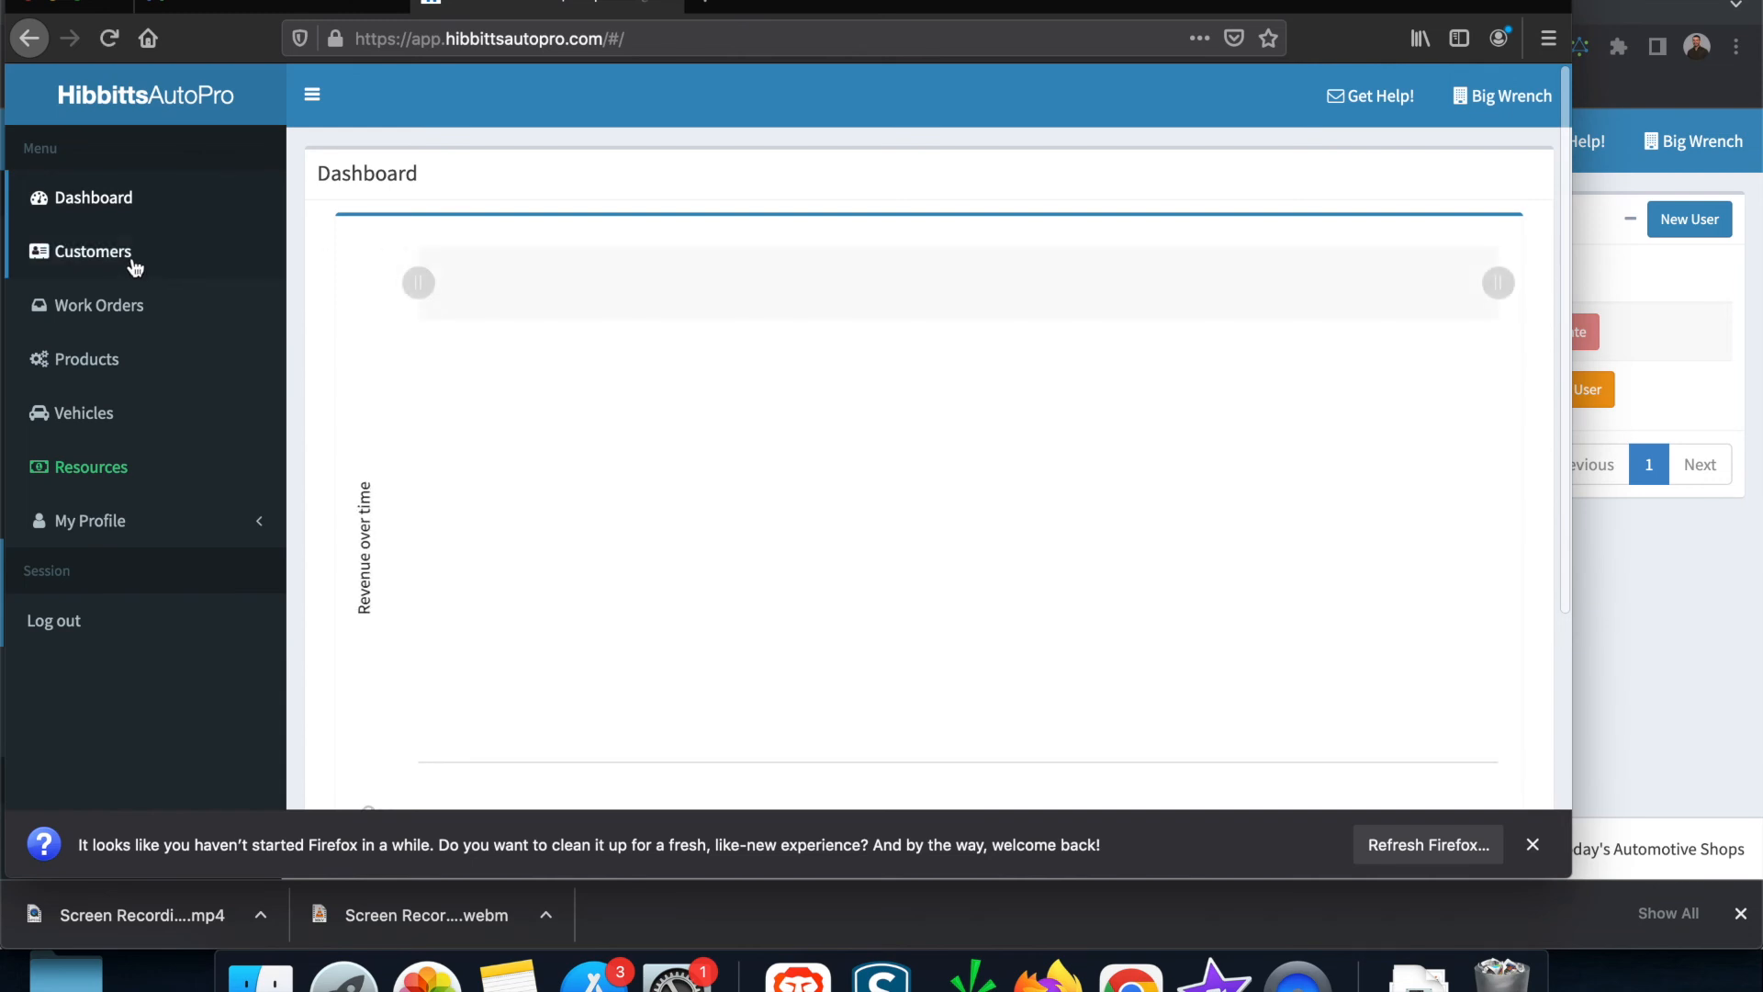
Step: Browse the member's Customers, Work Orders and Products pages
left_click(137, 267)
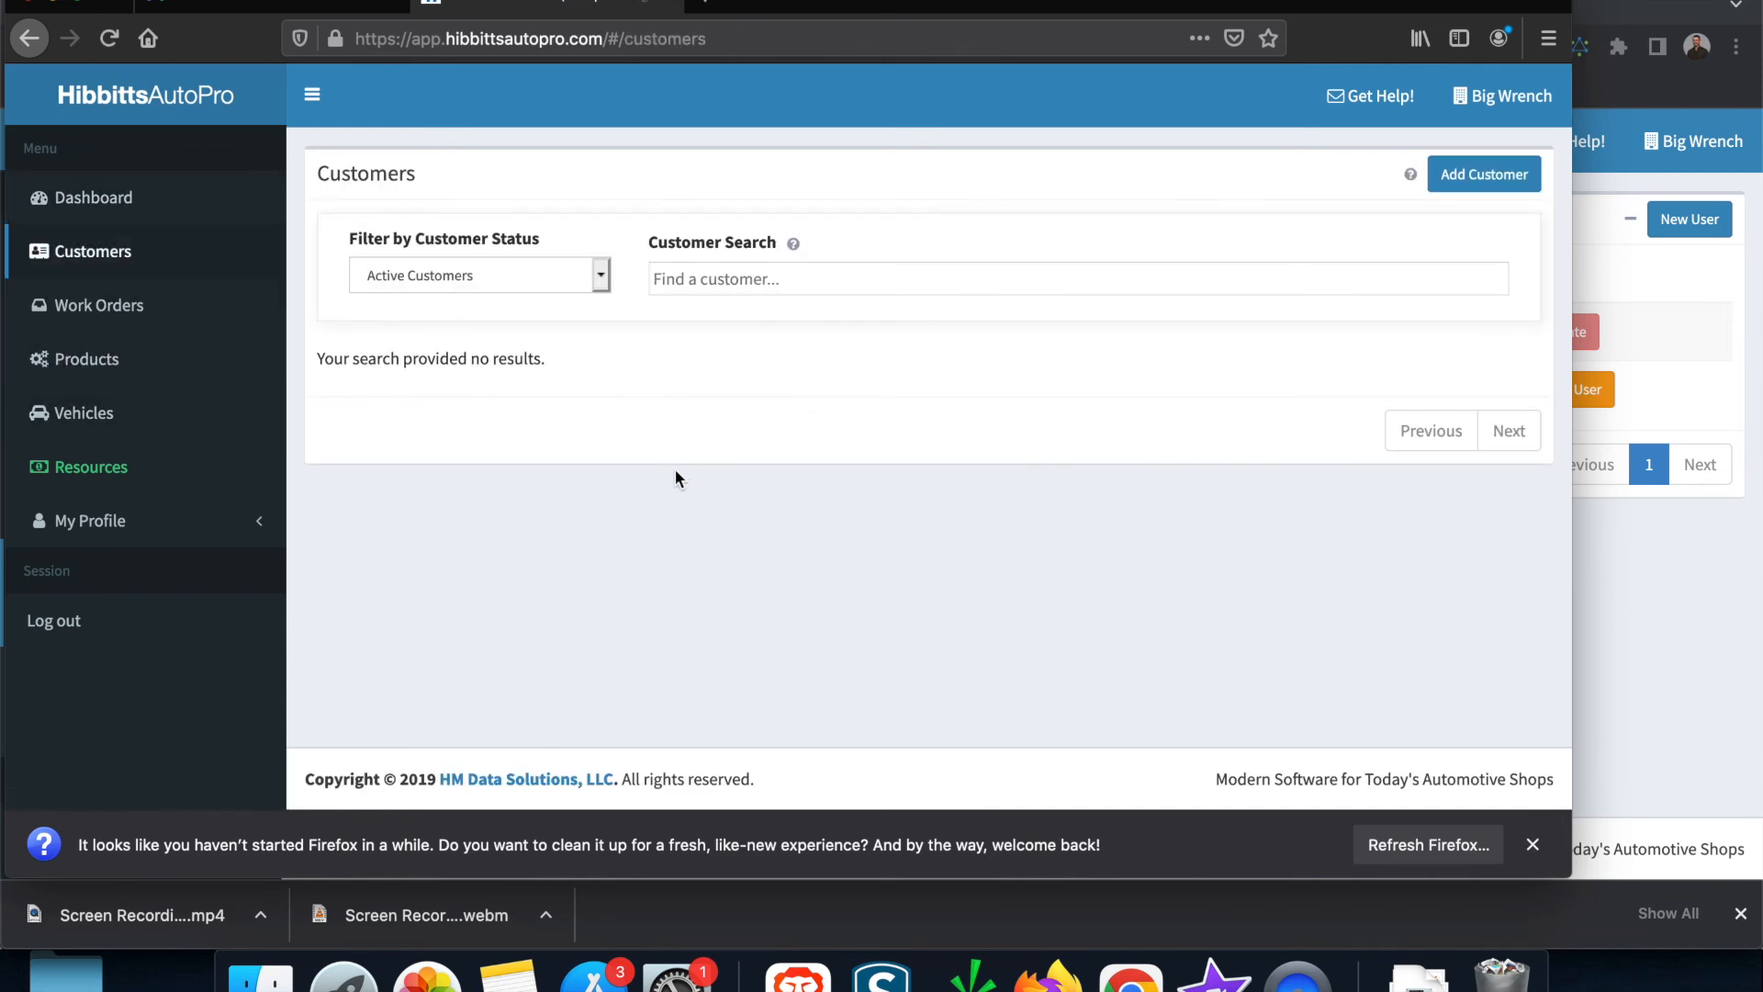
left_click(120, 308)
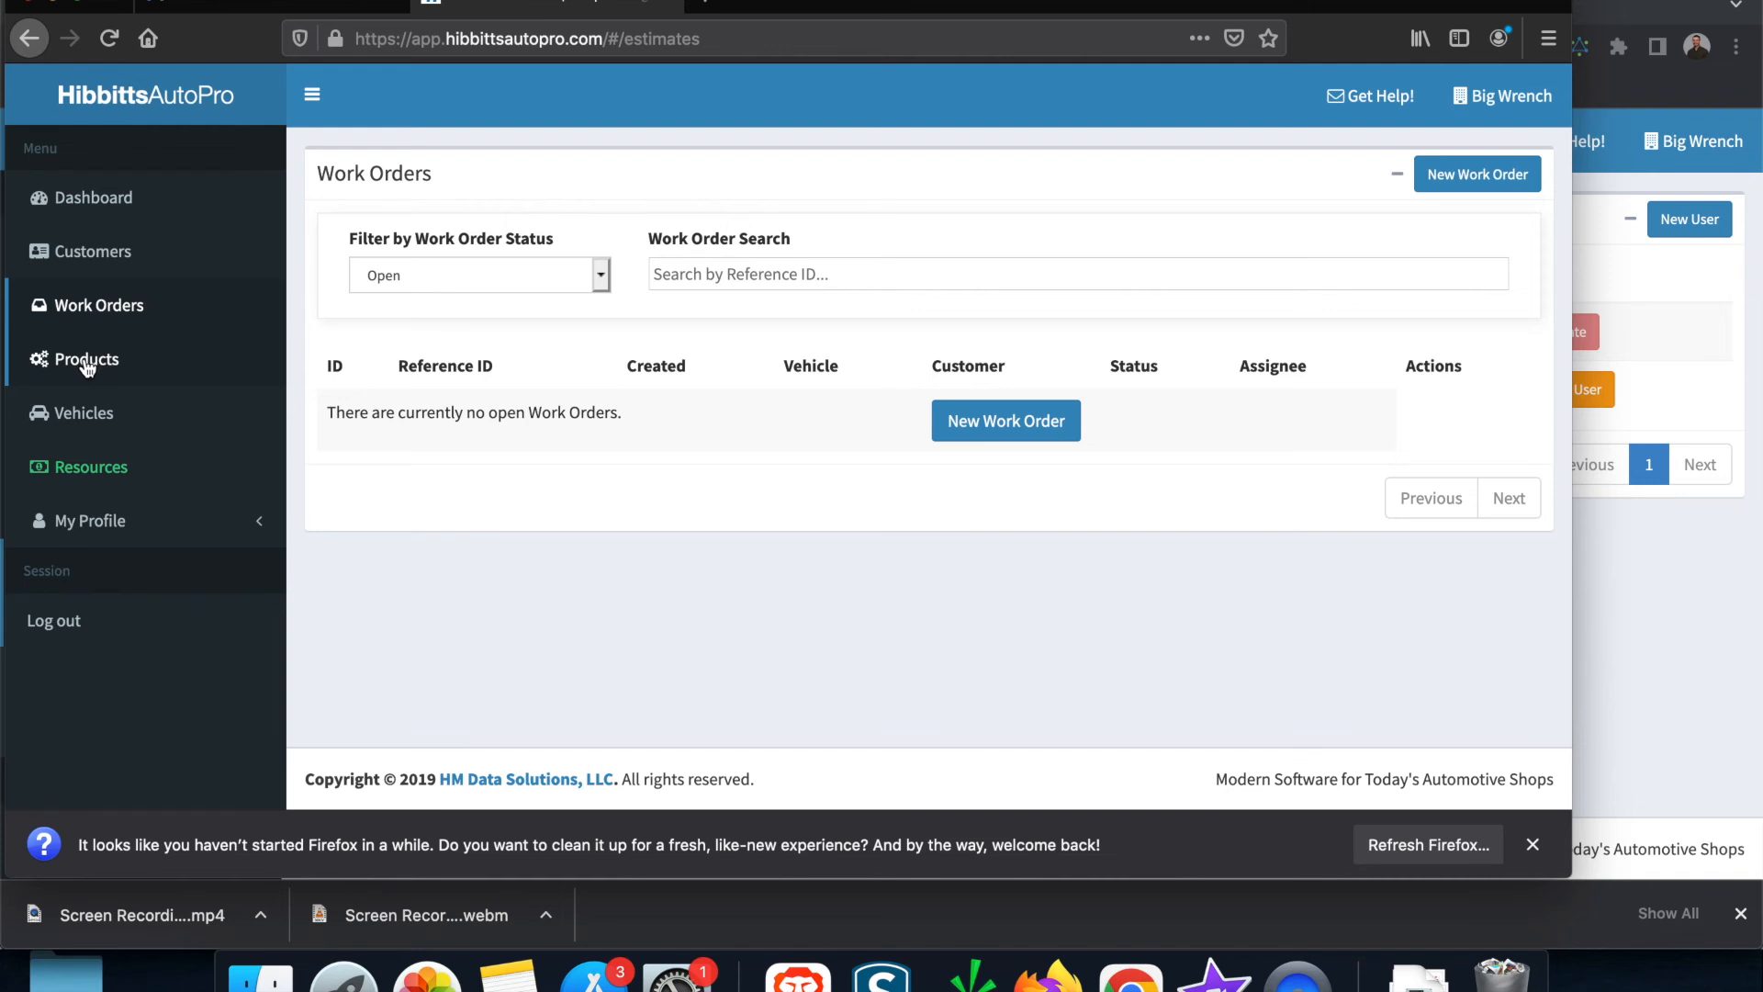
left_click(84, 361)
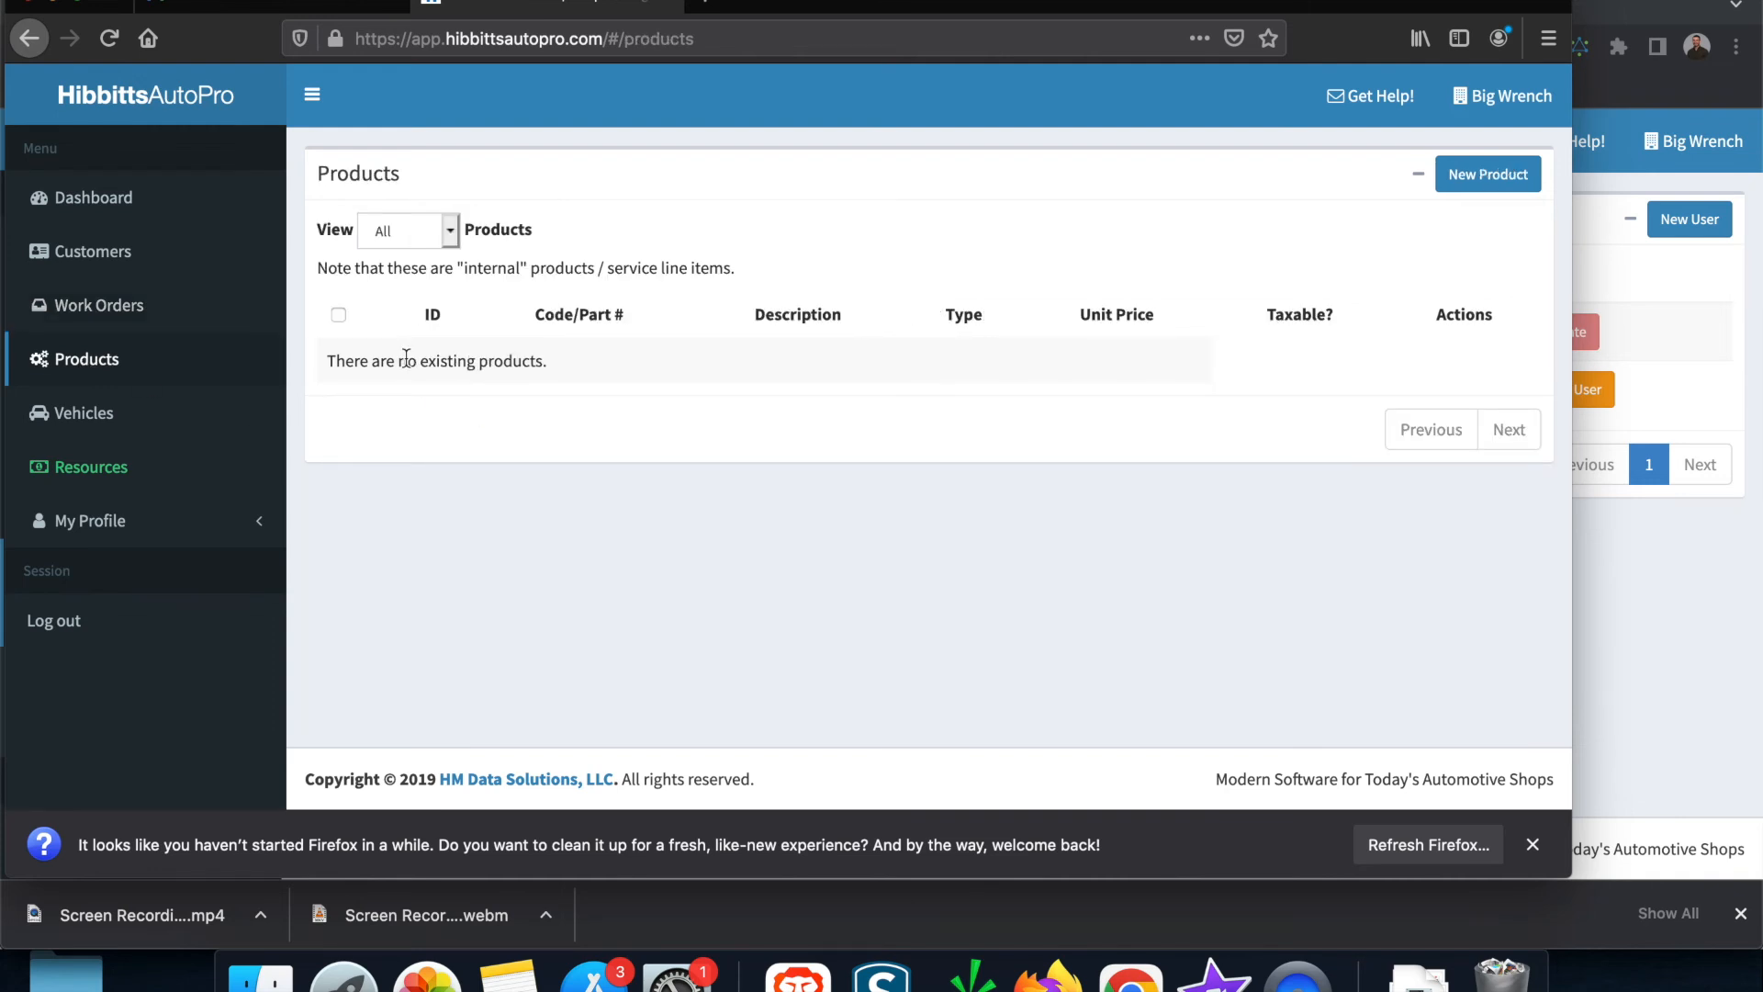
Step: Open the member's User Profile settings and scroll through the form
left_click(128, 521)
left_click(87, 567)
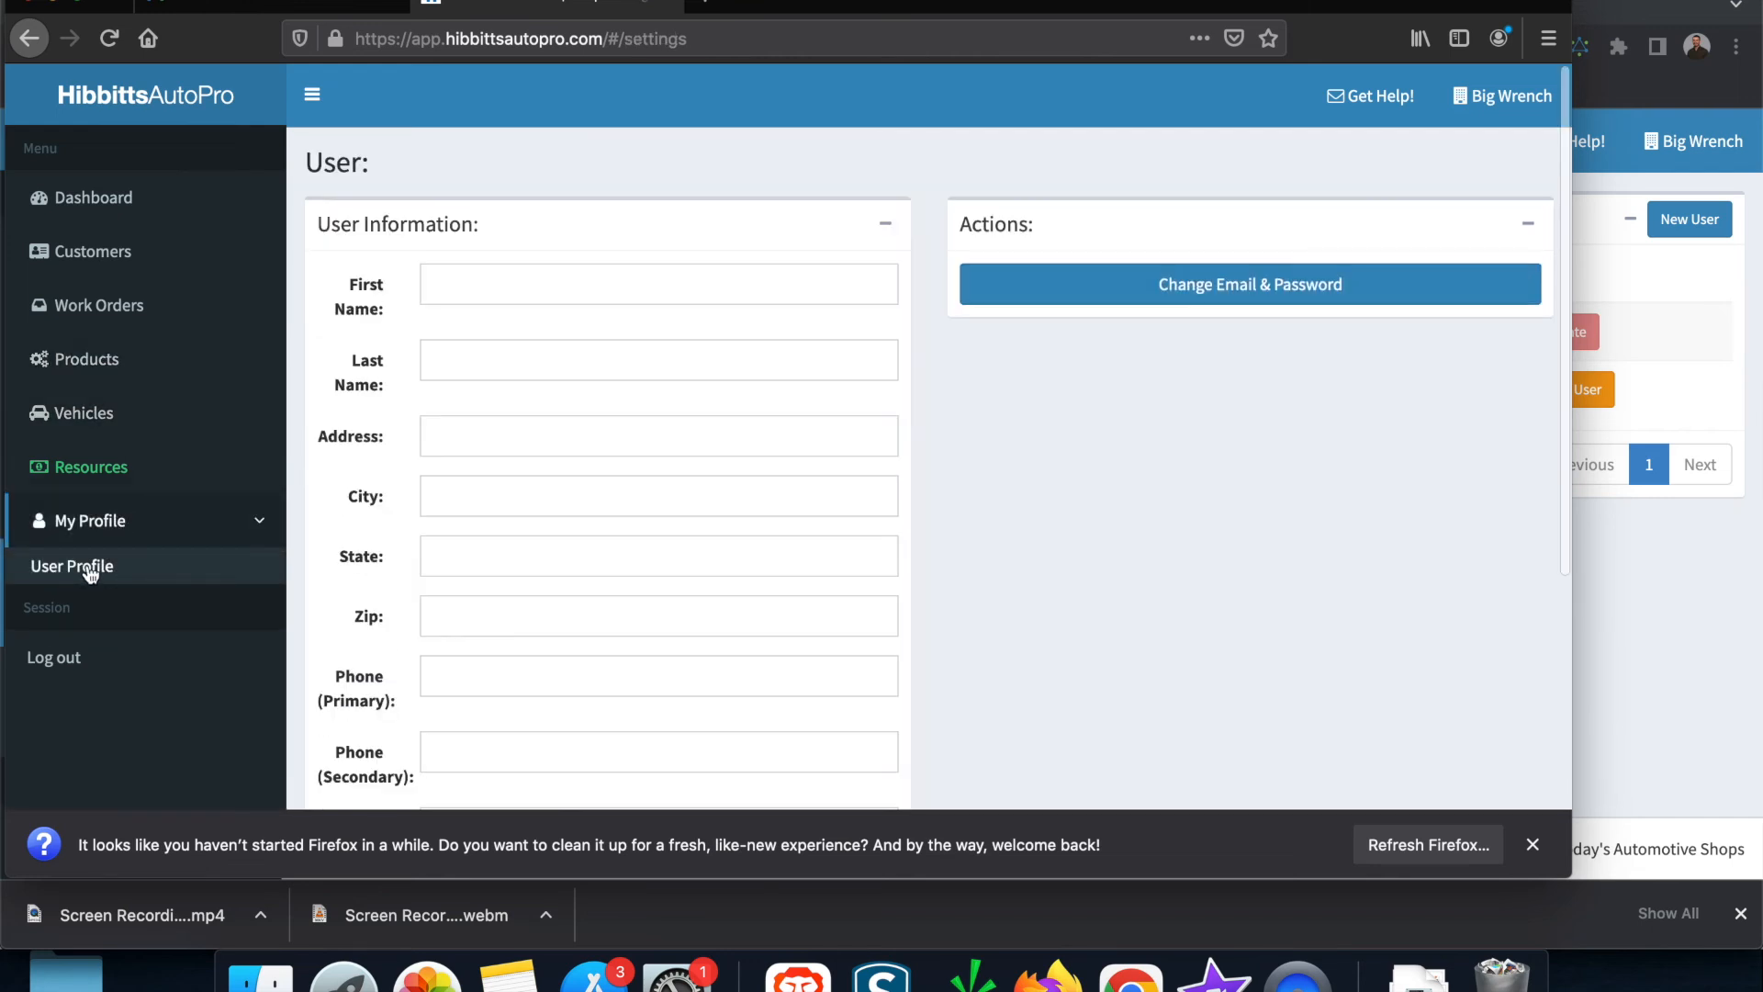
scroll(571, 597, "down", 5)
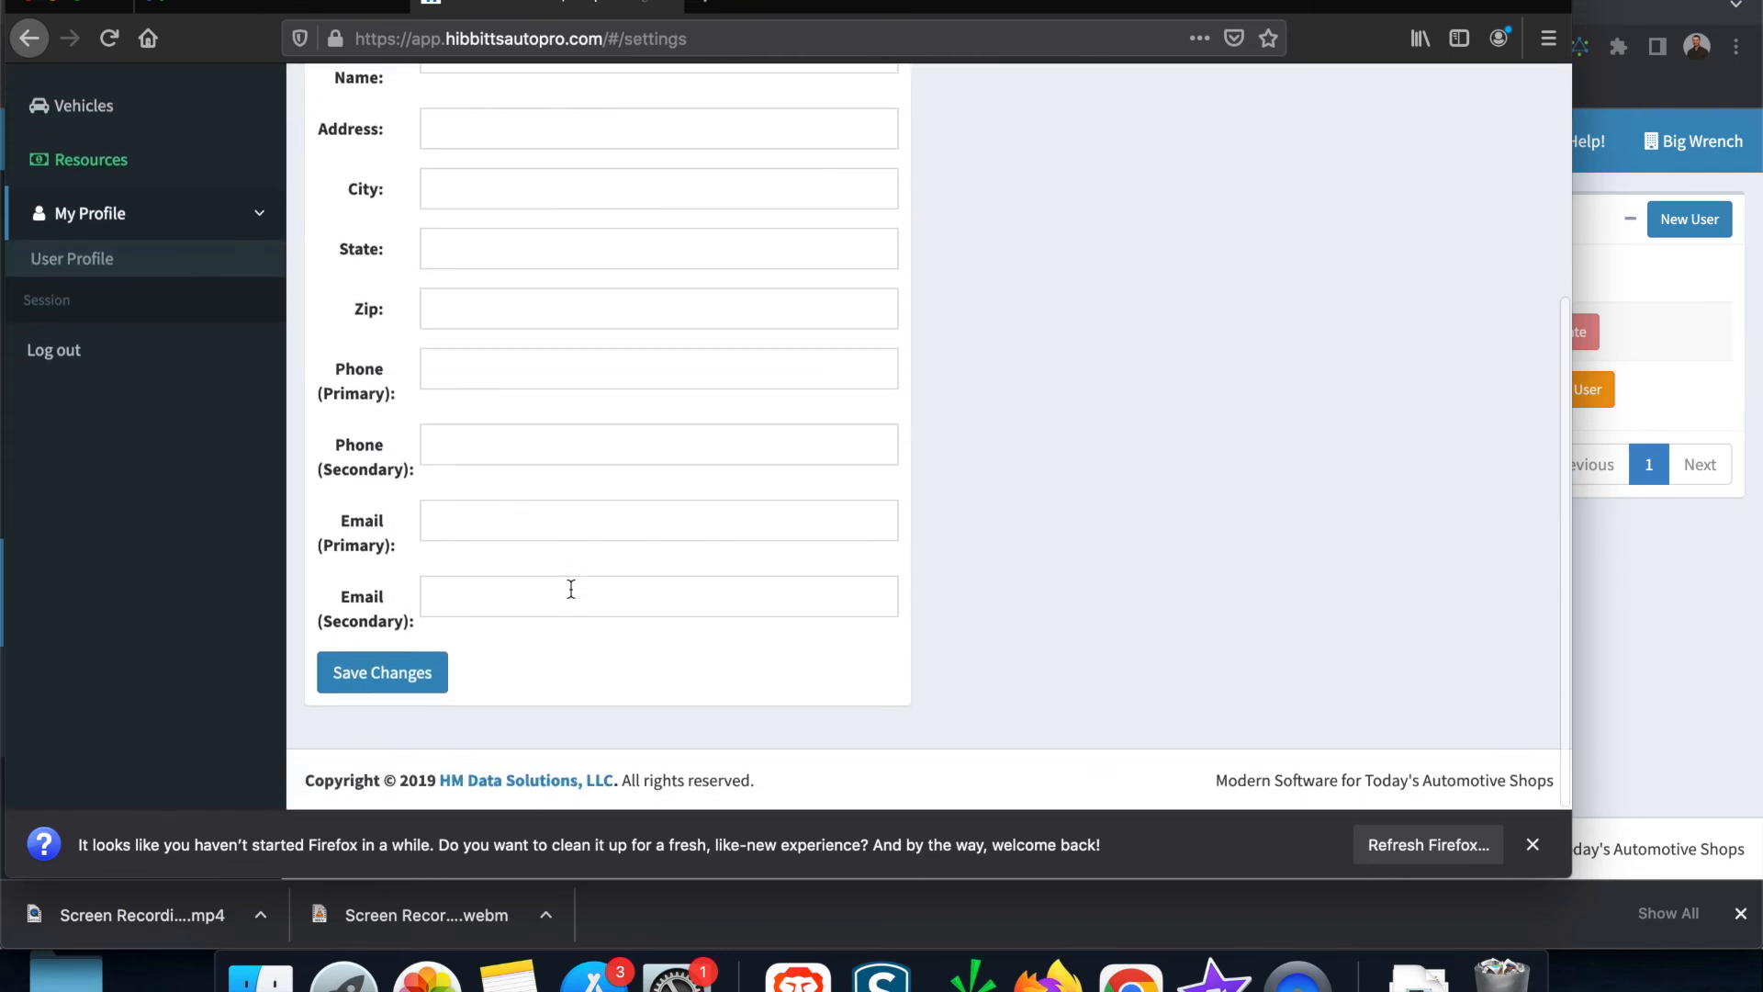
scroll(570, 597, "up", 5)
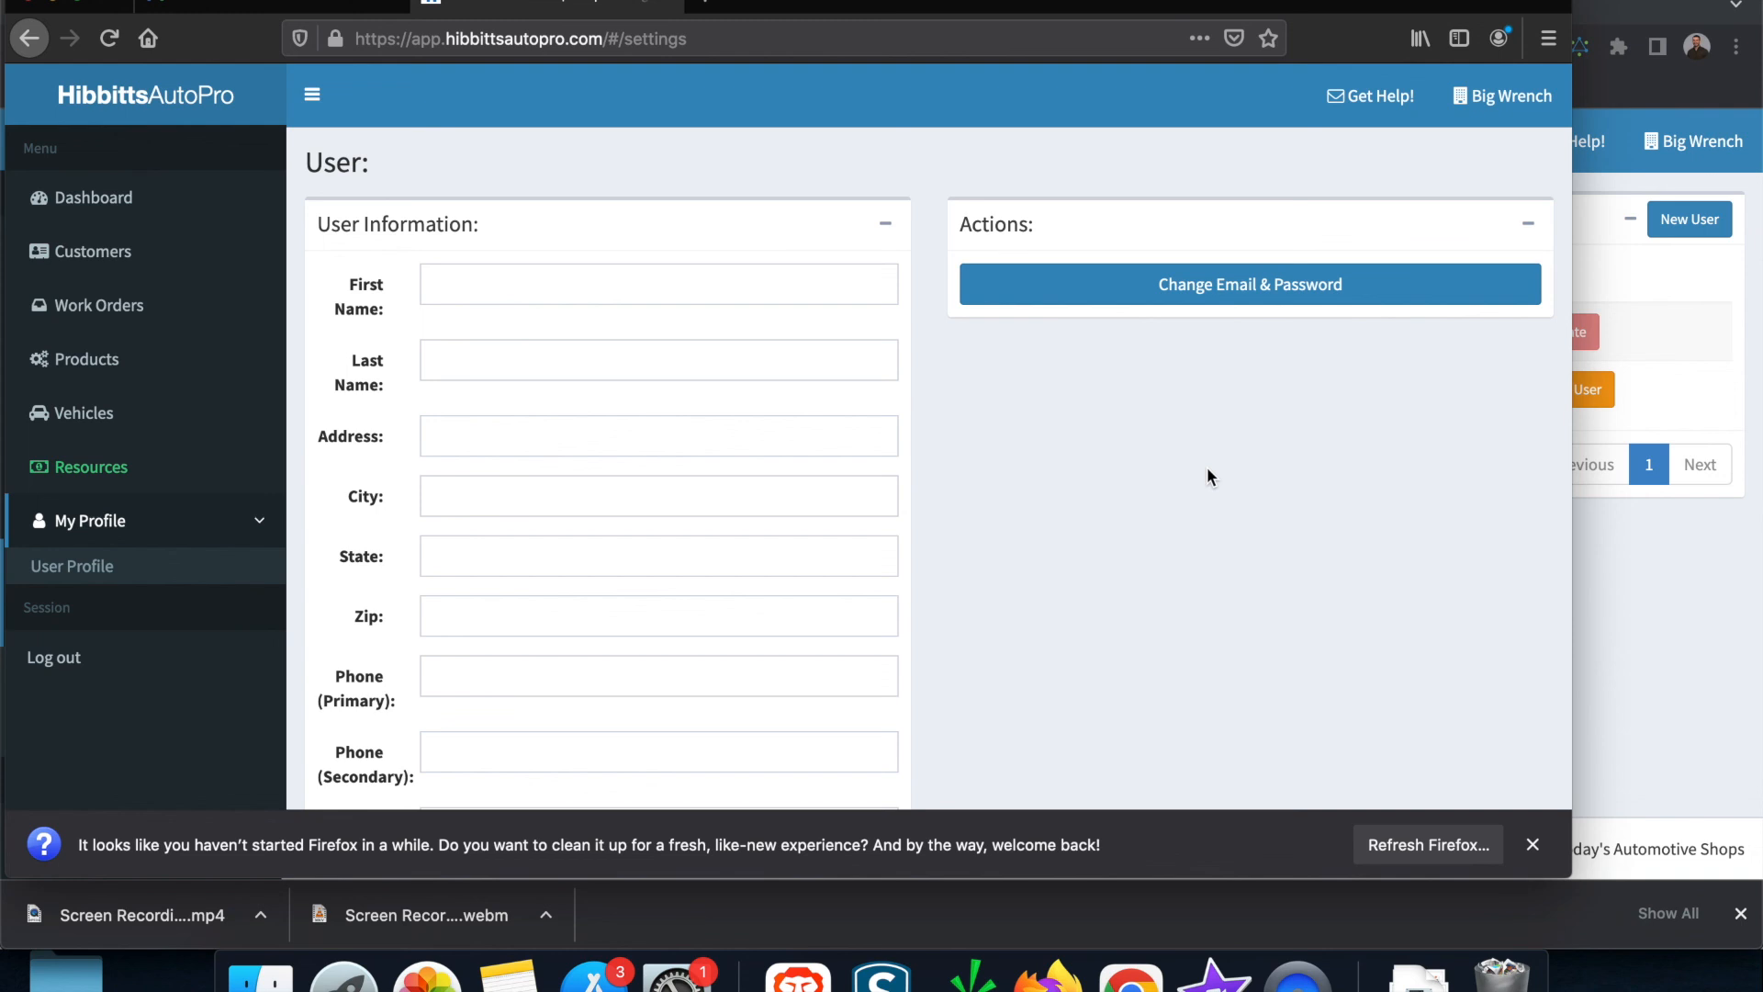
key("super+t")
Step: Load hibbittsautopro.com, open Contact Us, and scroll down to the message form
left_click(728, 47)
type("h")
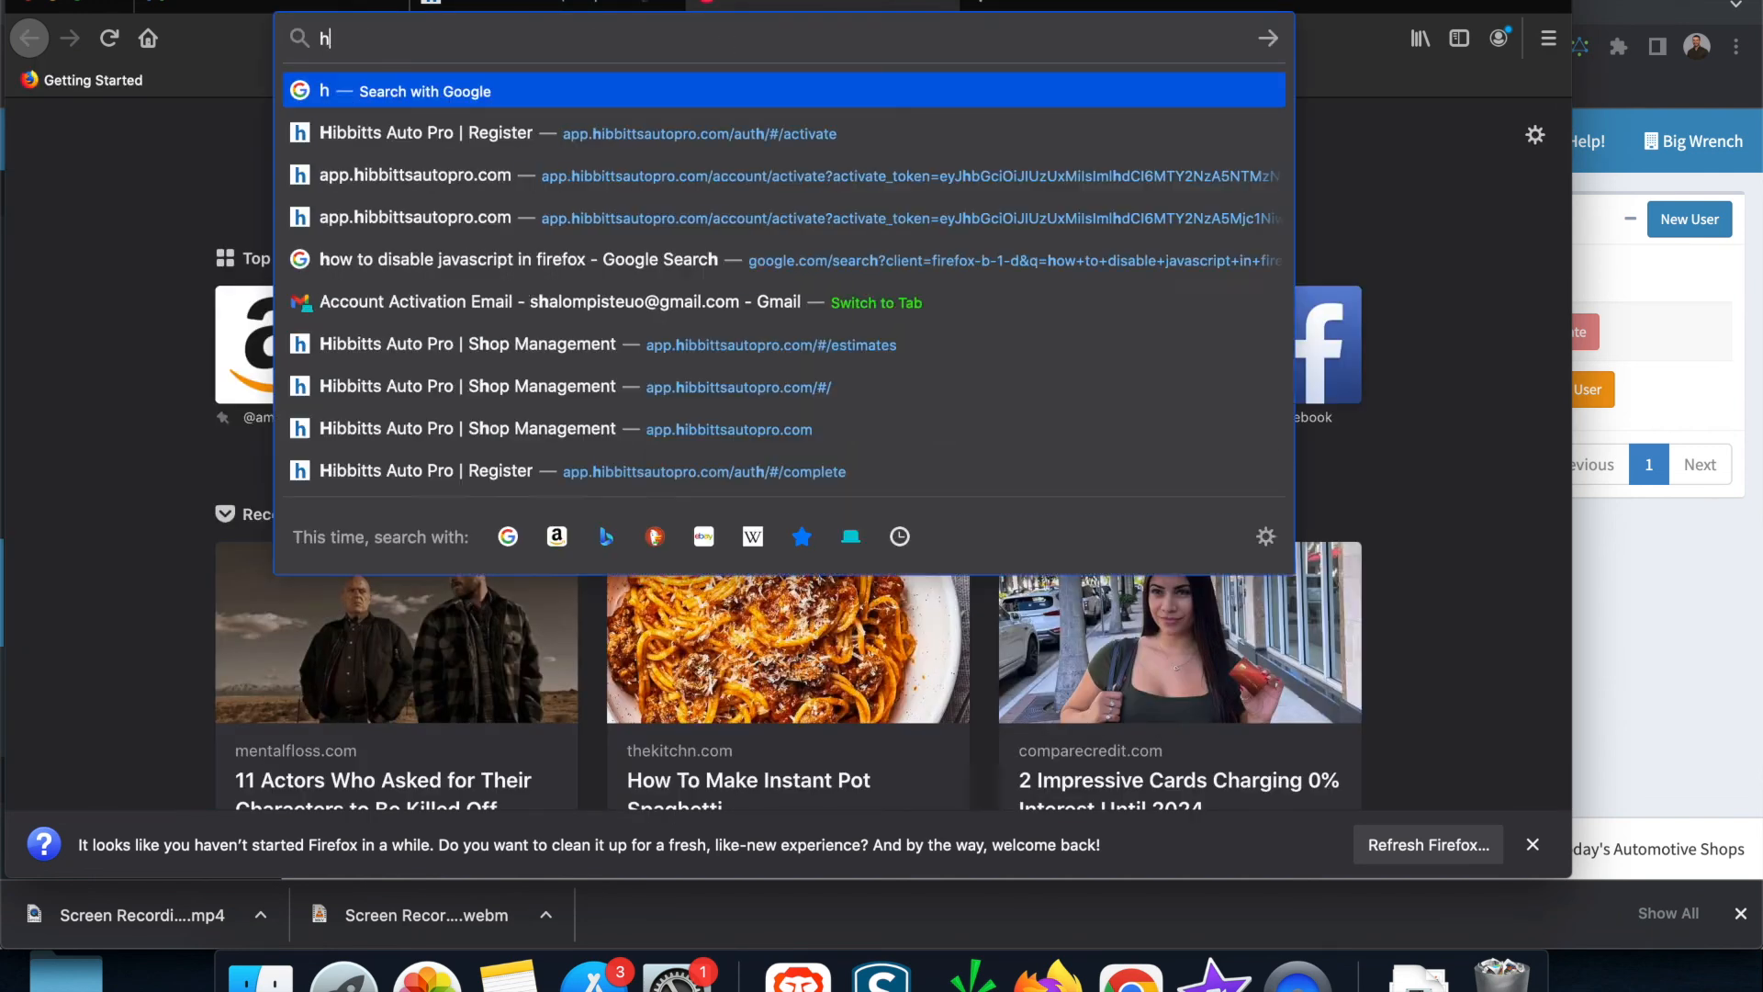
type("ibbittsautopro.c")
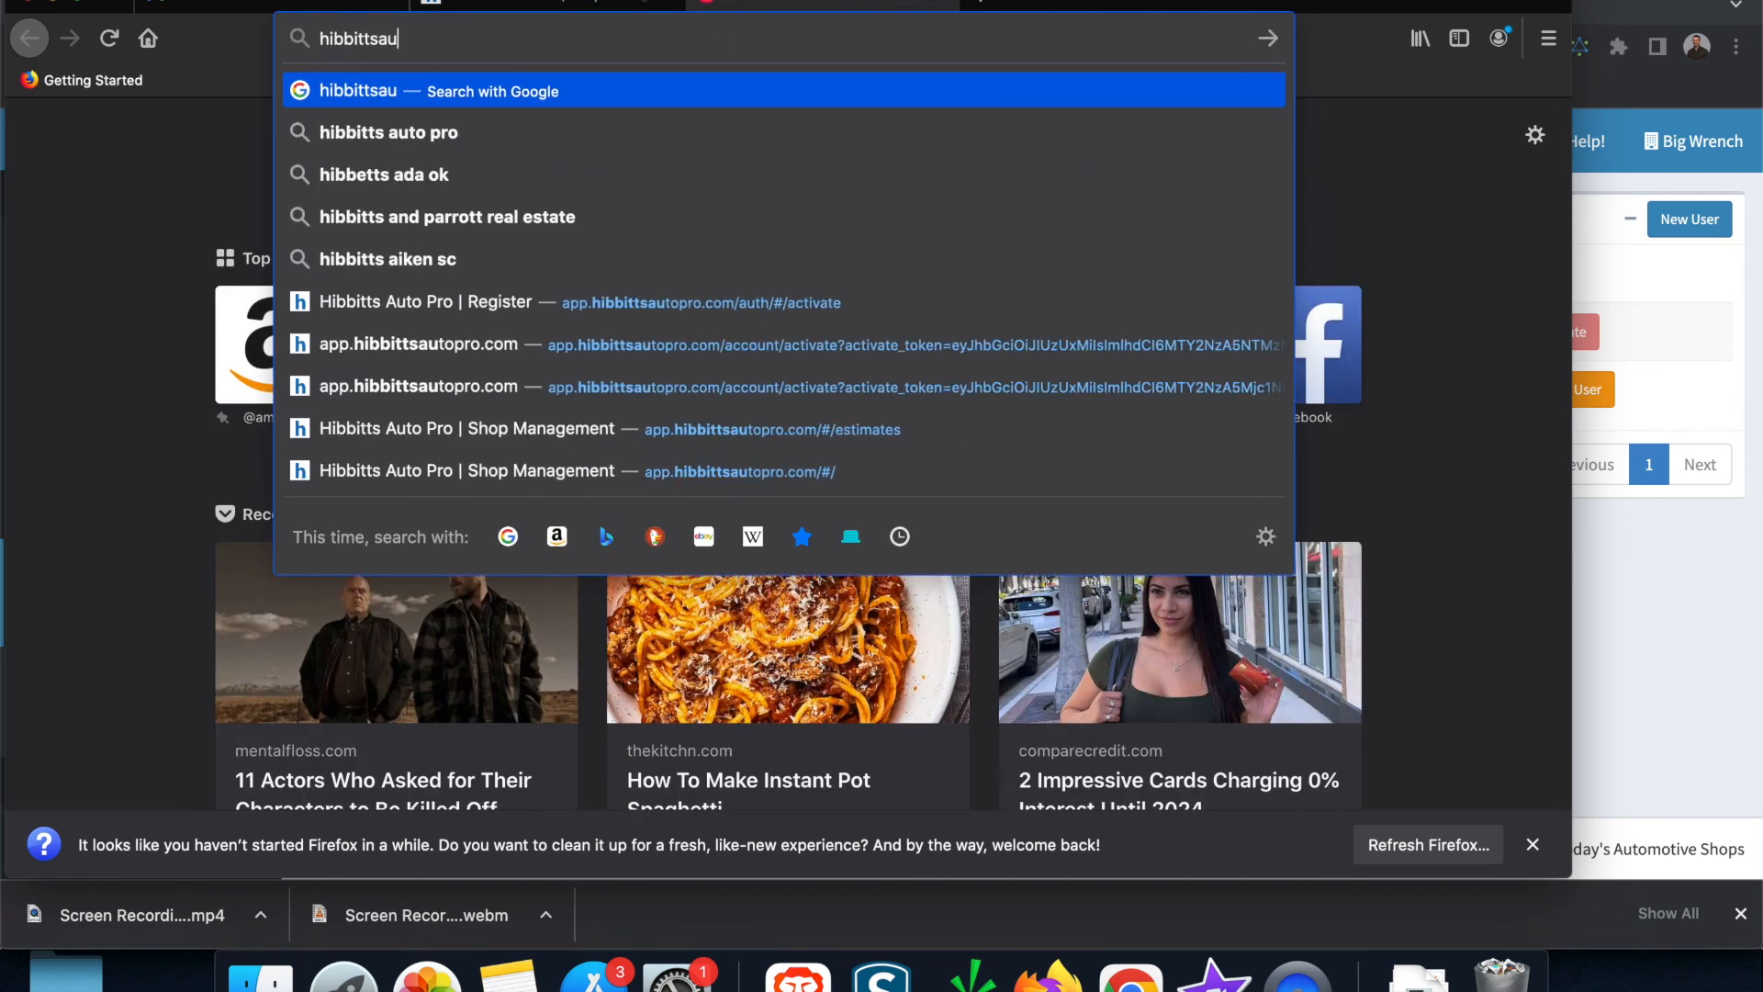
type("om")
key("Return")
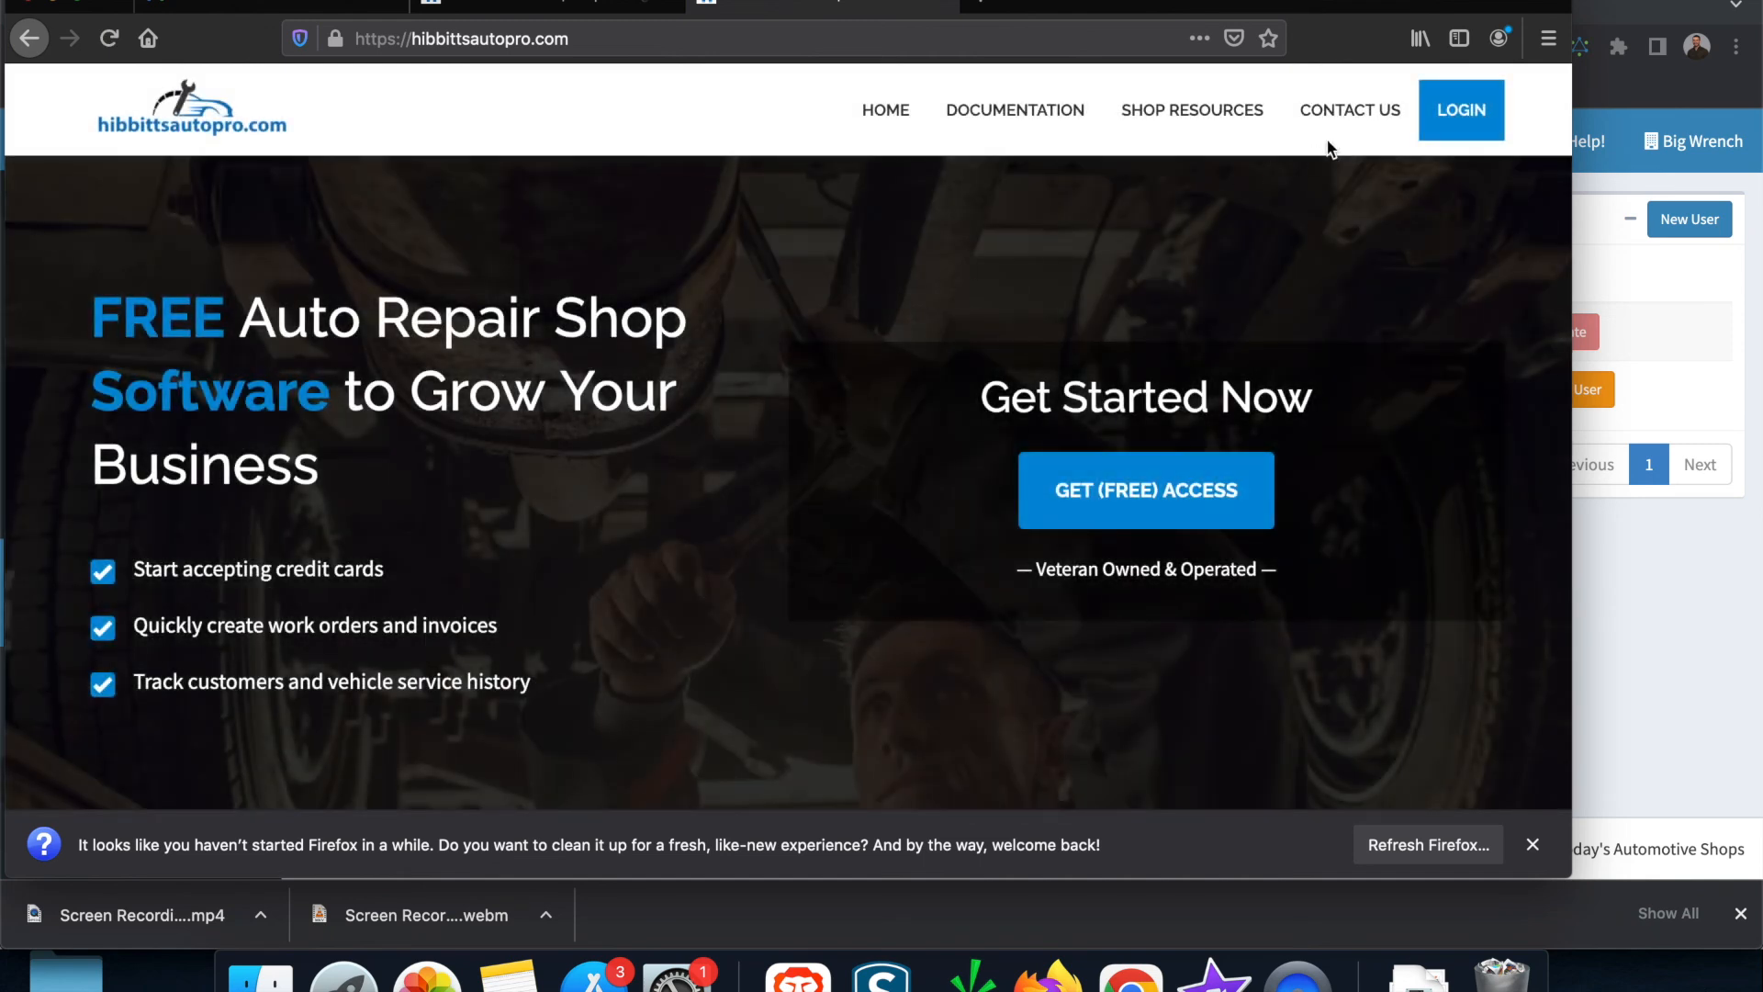
left_click(1362, 123)
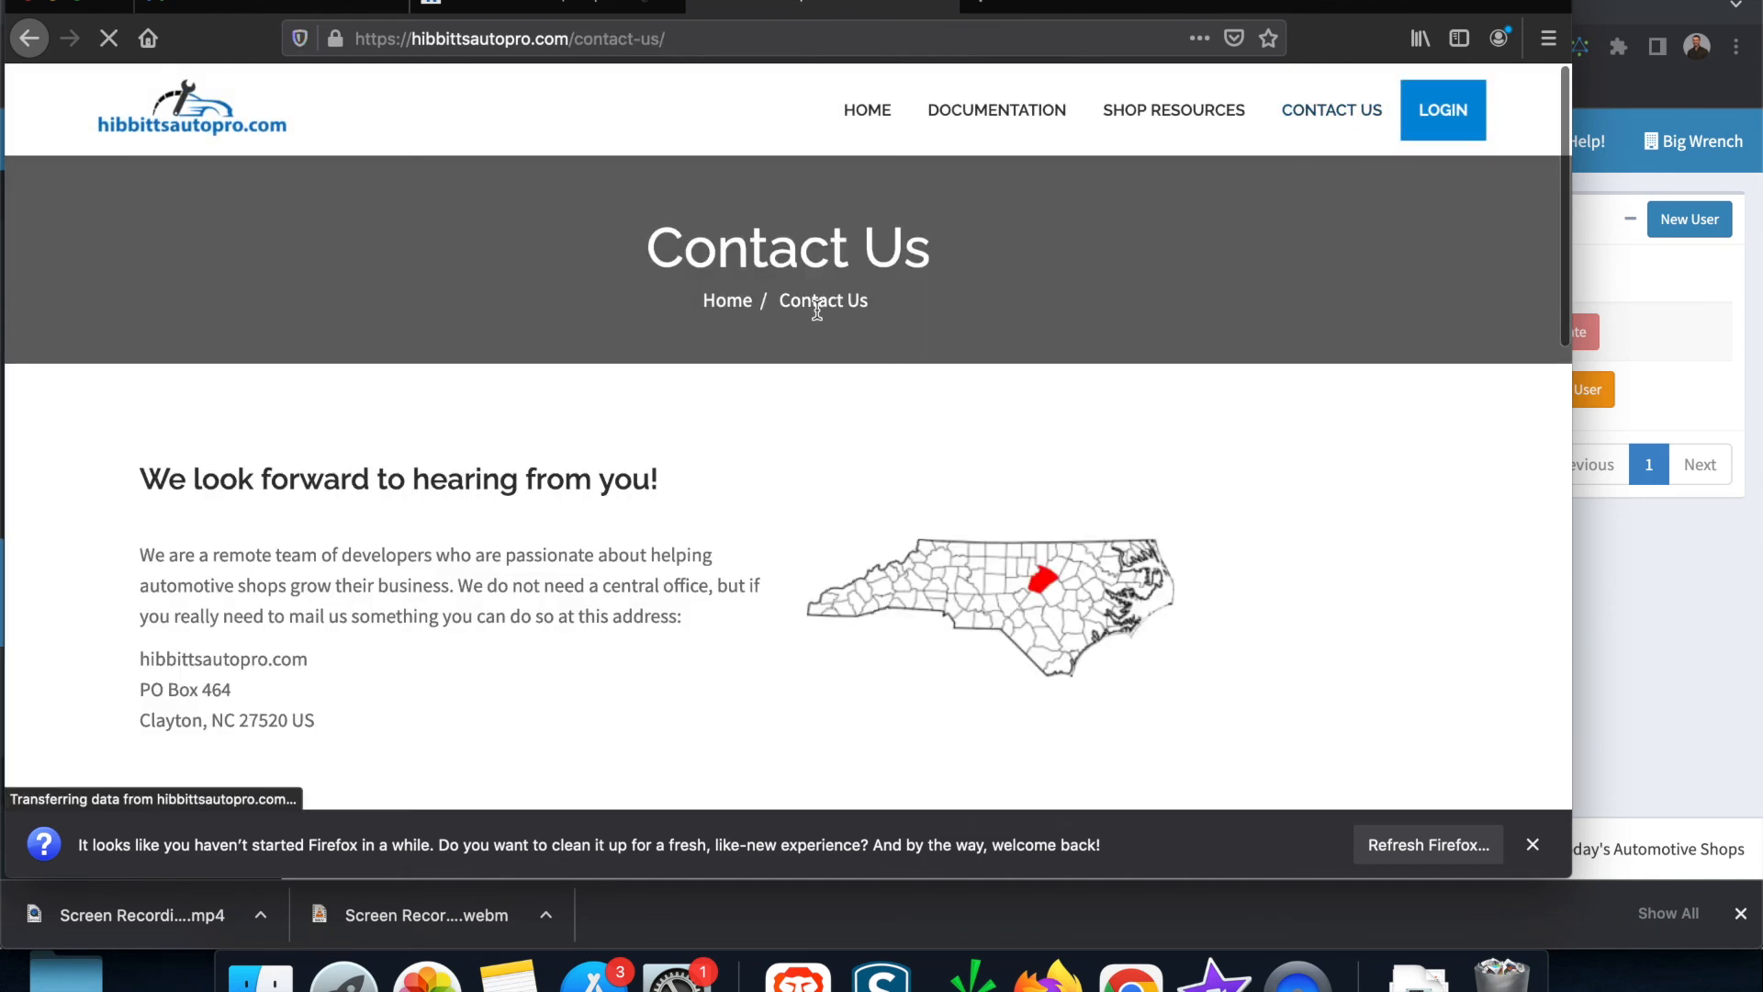
scroll(518, 632, "down", 5)
scroll(518, 631, "down", 3)
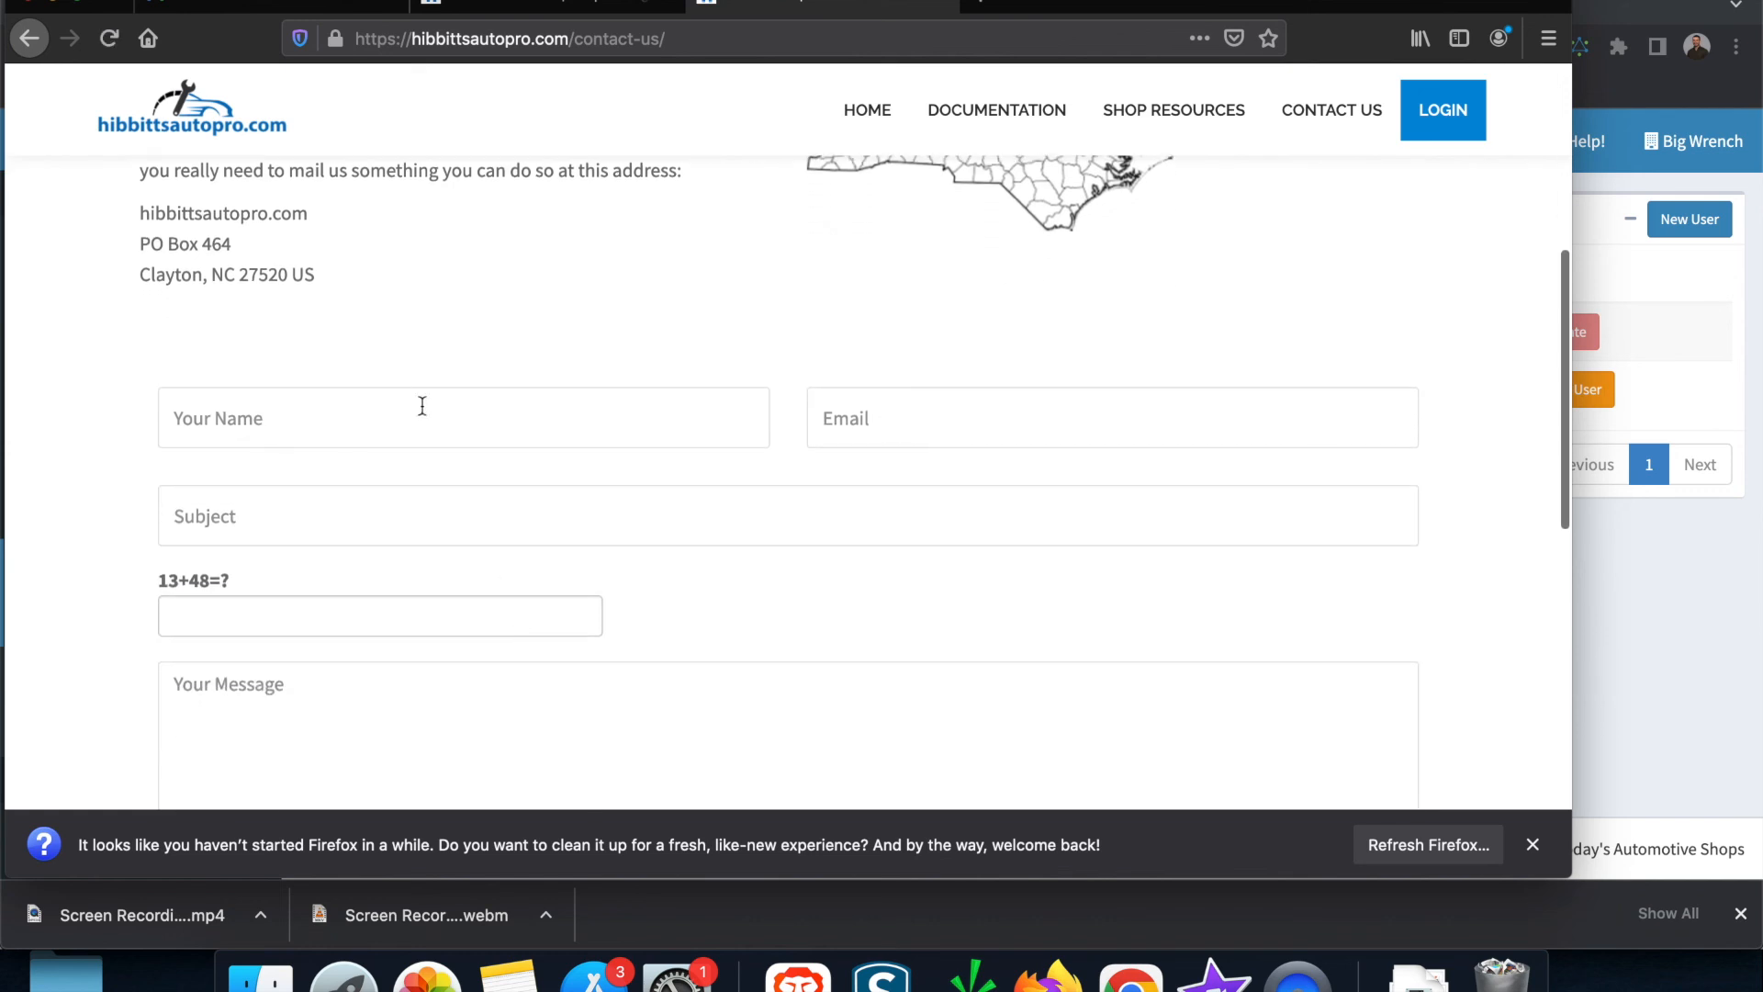
scroll(437, 695, "down", 4)
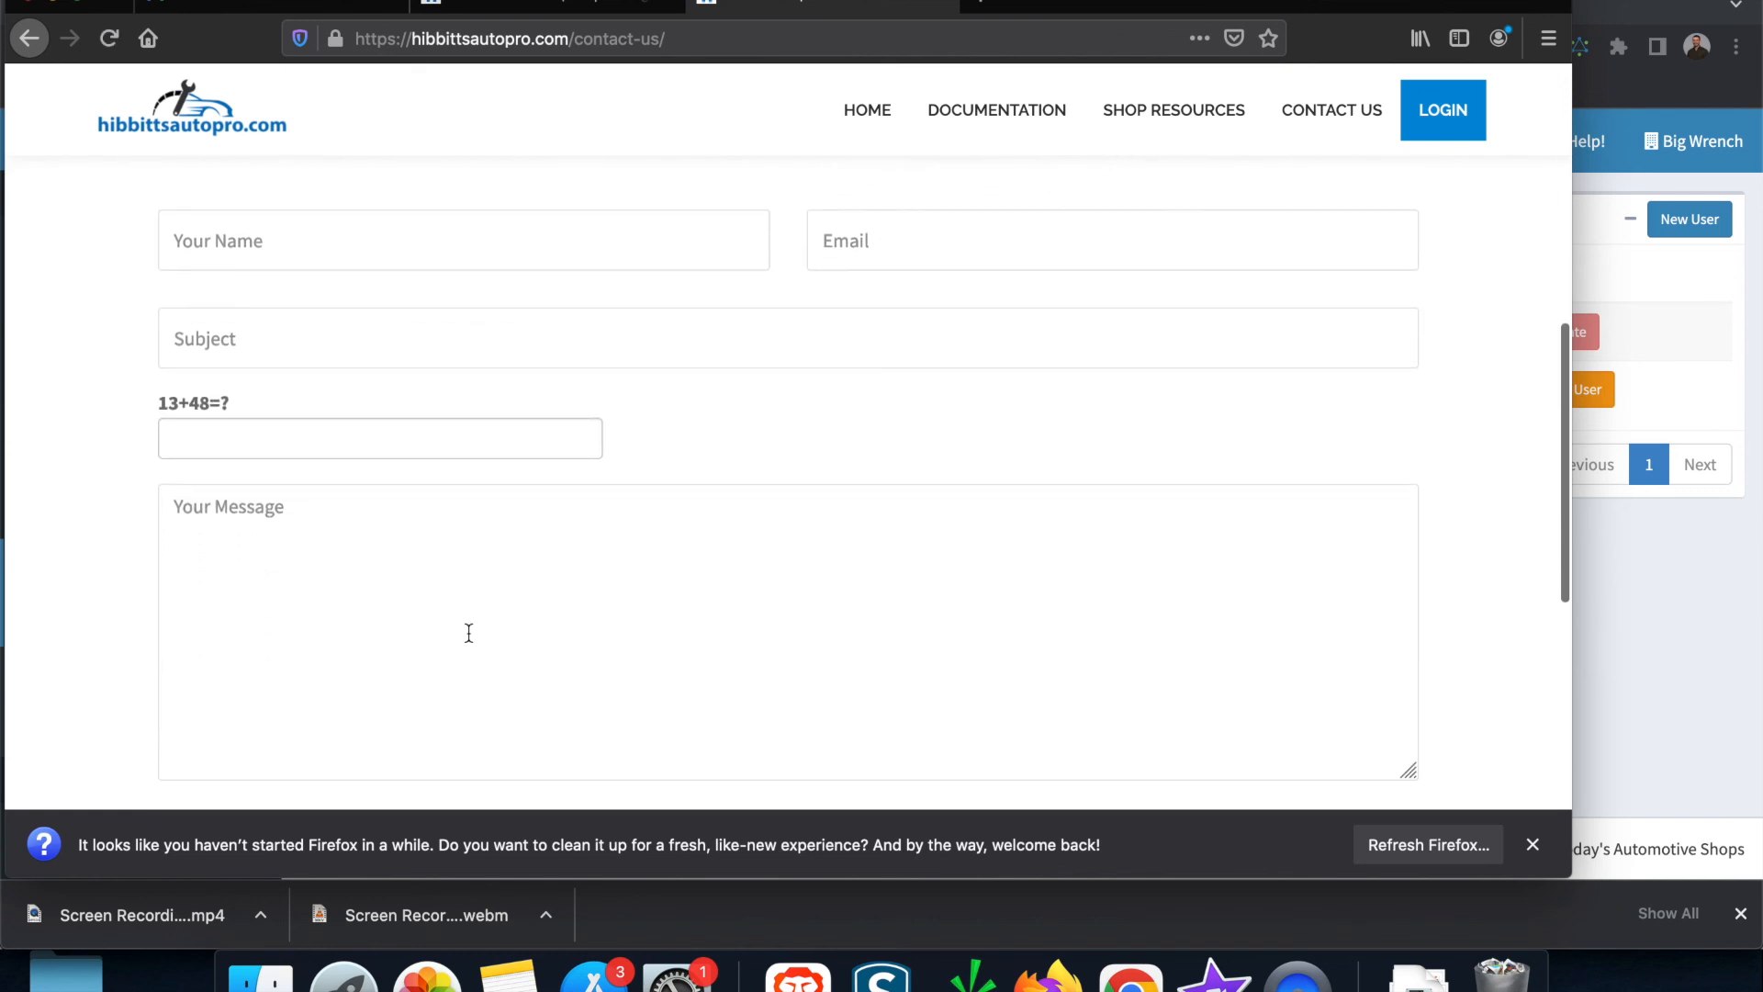